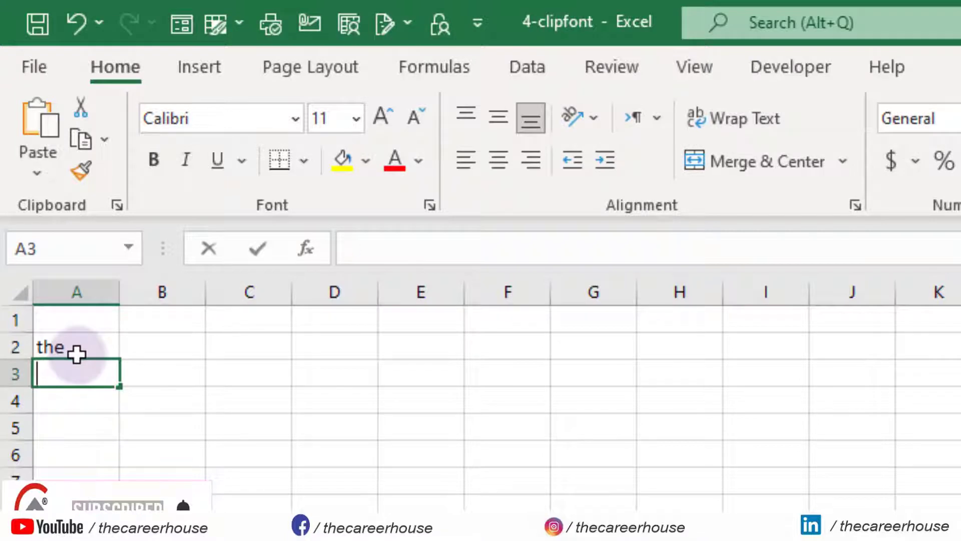
Enter career in cell A3 and house in cell A4
{"action": "key", "text": "Return"}
{"action": "type", "text": "house"}
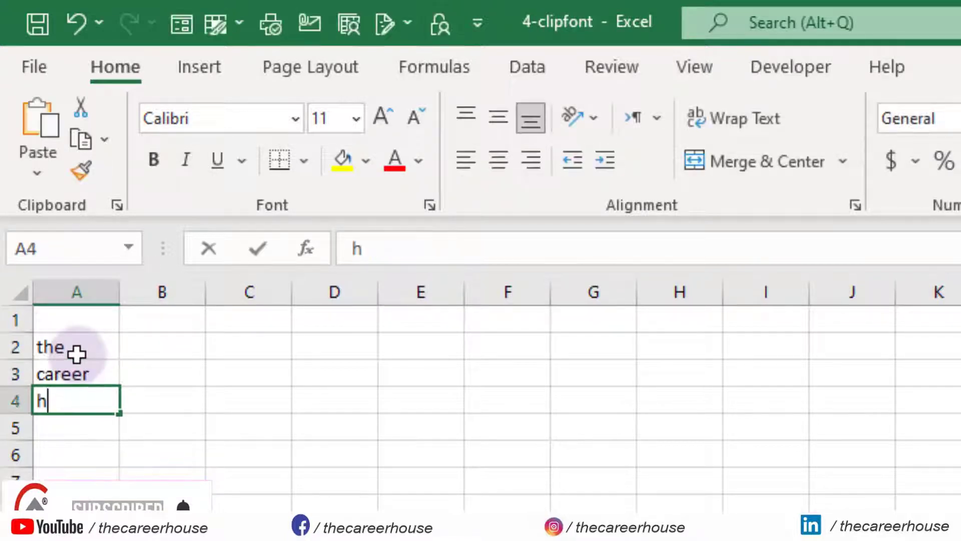
{"action": "key", "text": "Return"}
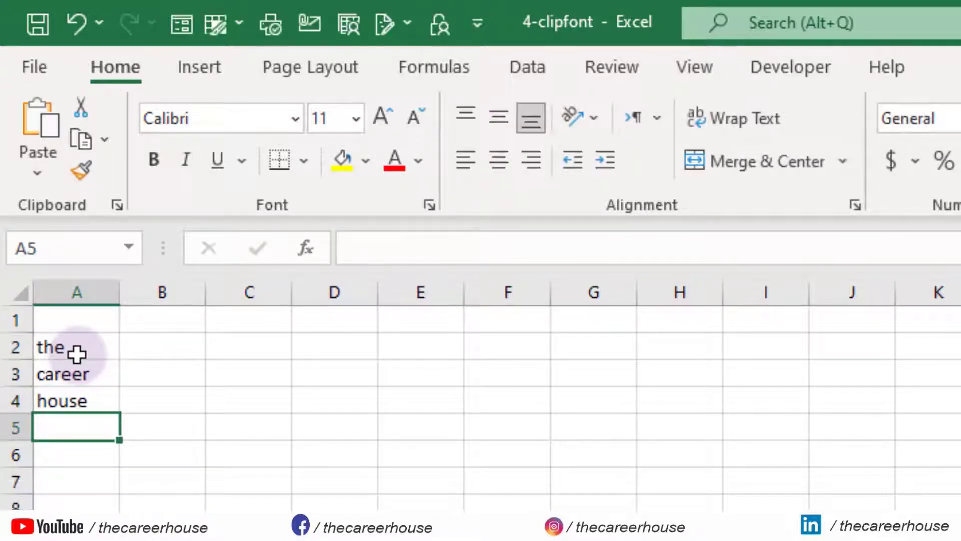
Cut the word "the" from cell A2 and paste it into cell C2
{"action": "key", "text": "Up"}
{"action": "key", "text": "Up"}
{"action": "key", "text": "Up"}
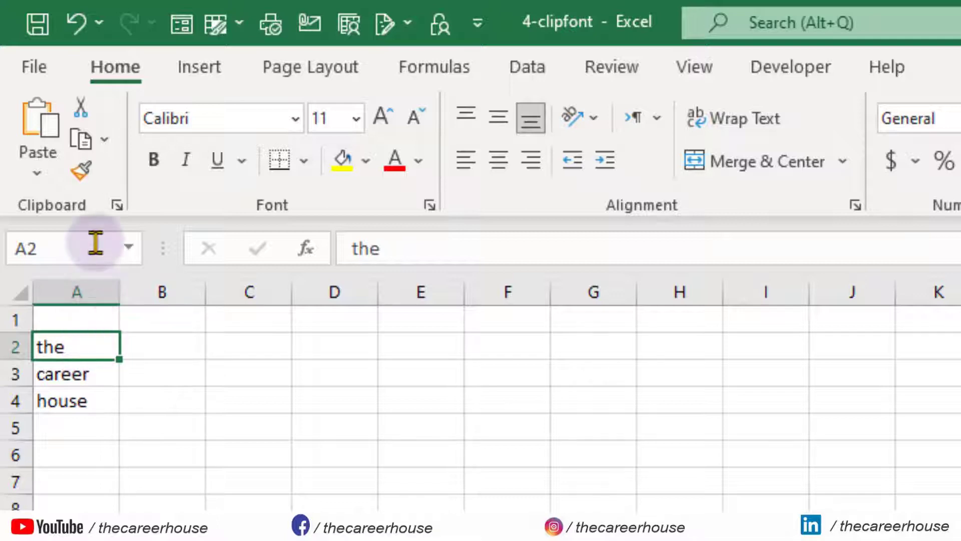
{"action": "left_click", "coordinate": [82, 112]}
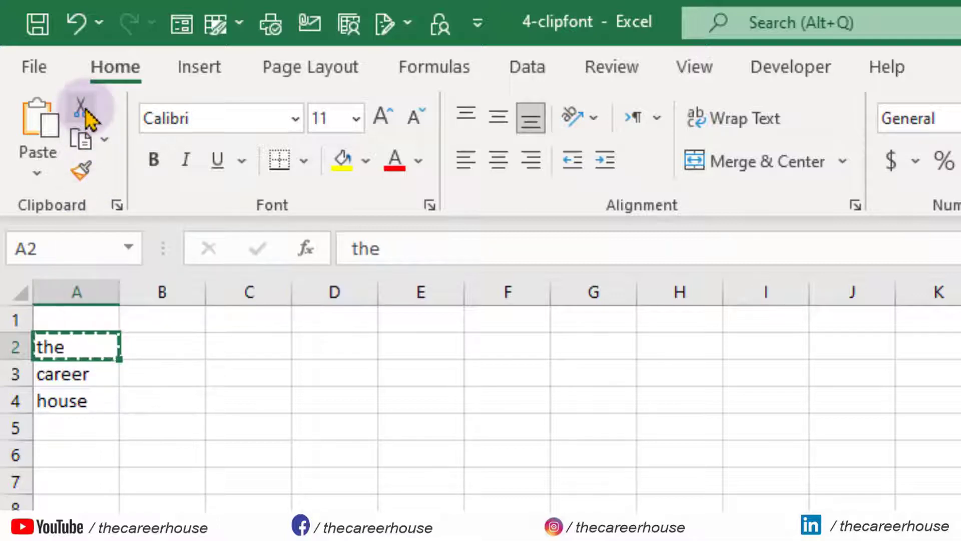
{"action": "left_click", "coordinate": [272, 349]}
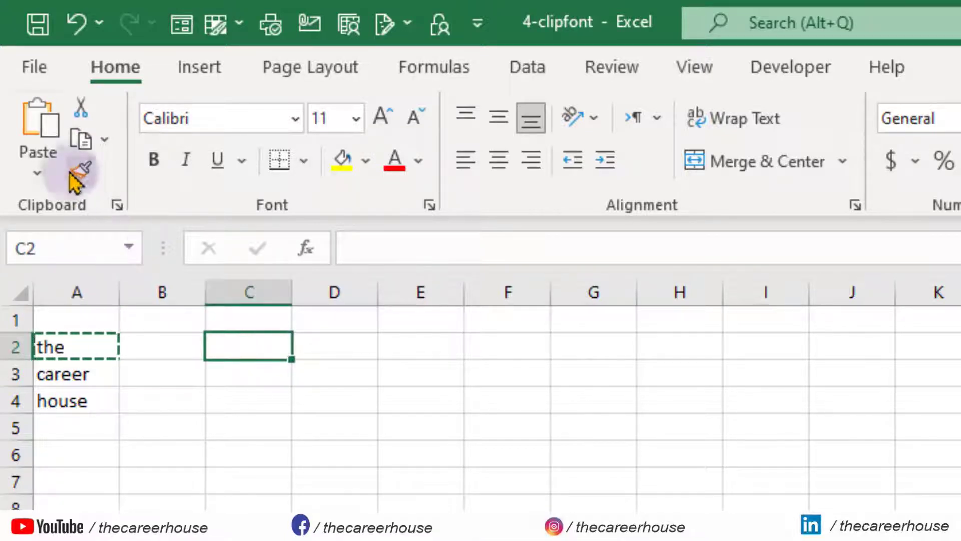
{"action": "left_click", "coordinate": [49, 144]}
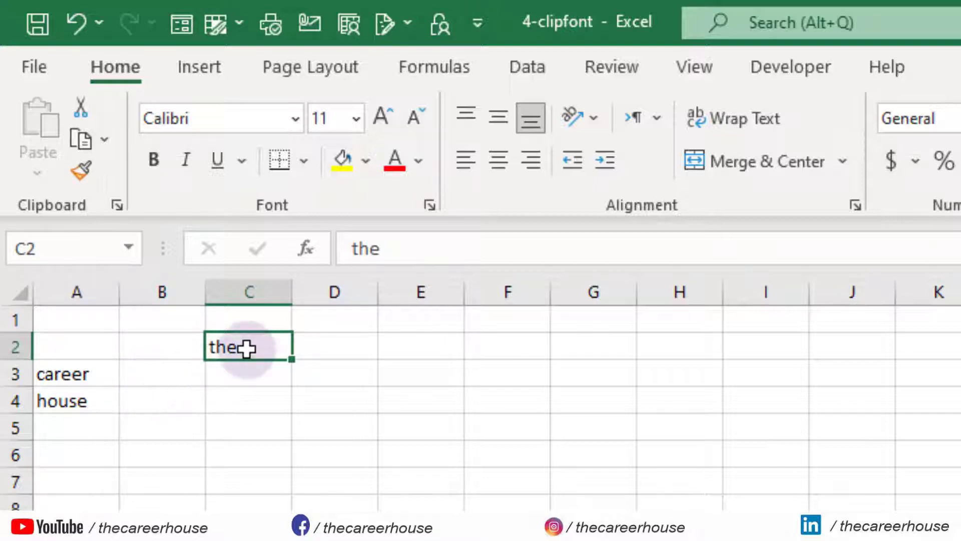
Move the word "the" from C2 to E2 by cutting and pasting, and close the Clipboard pane
{"action": "key", "text": "ctrl+x"}
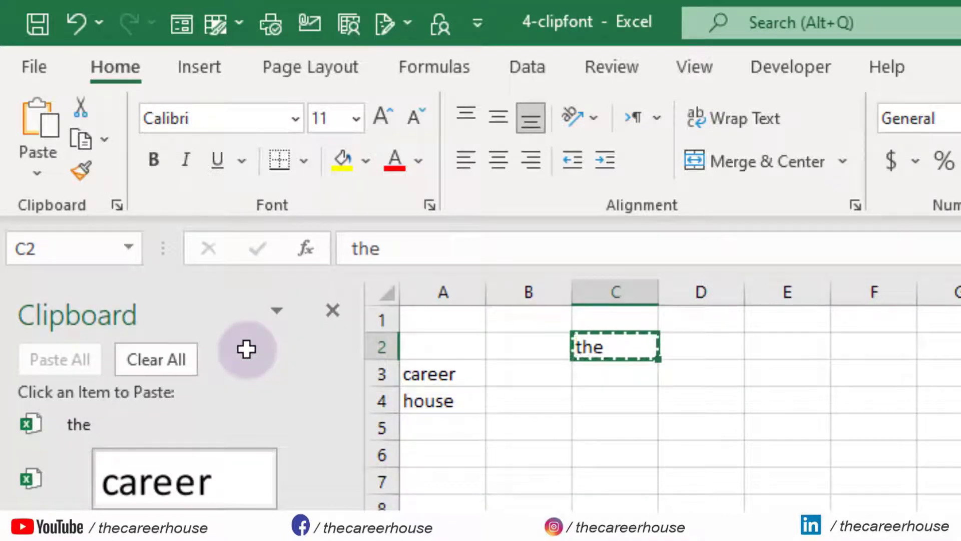
{"action": "key", "text": "Right"}
{"action": "key", "text": "Right"}
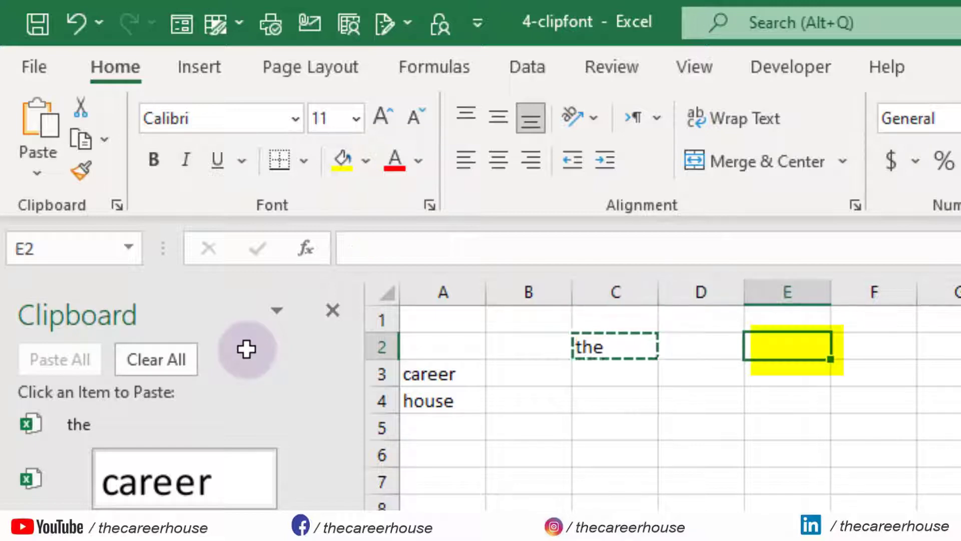
{"action": "key", "text": "ctrl+v"}
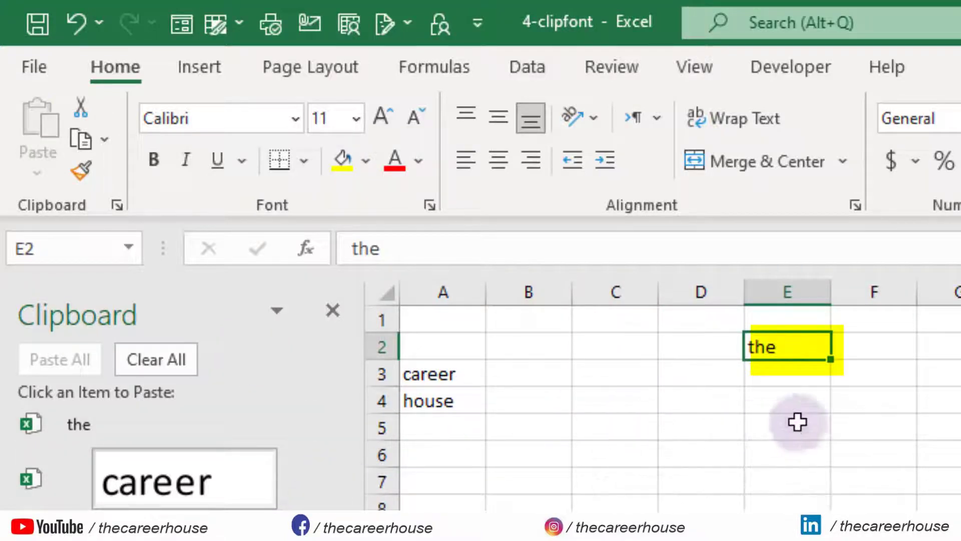
{"action": "left_click", "coordinate": [332, 311]}
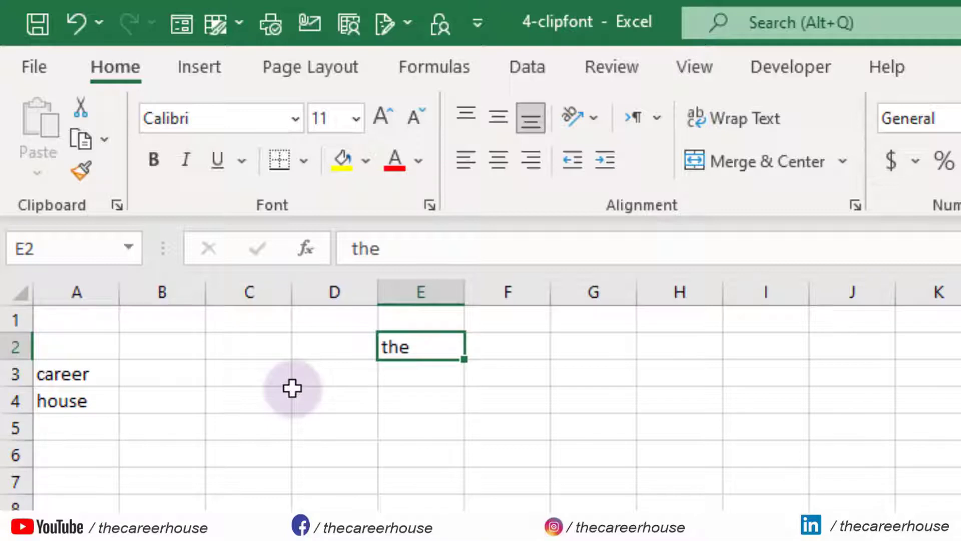
Copy the word "career" from cell A3 and paste it into cell E3
{"action": "left_click", "coordinate": [86, 375]}
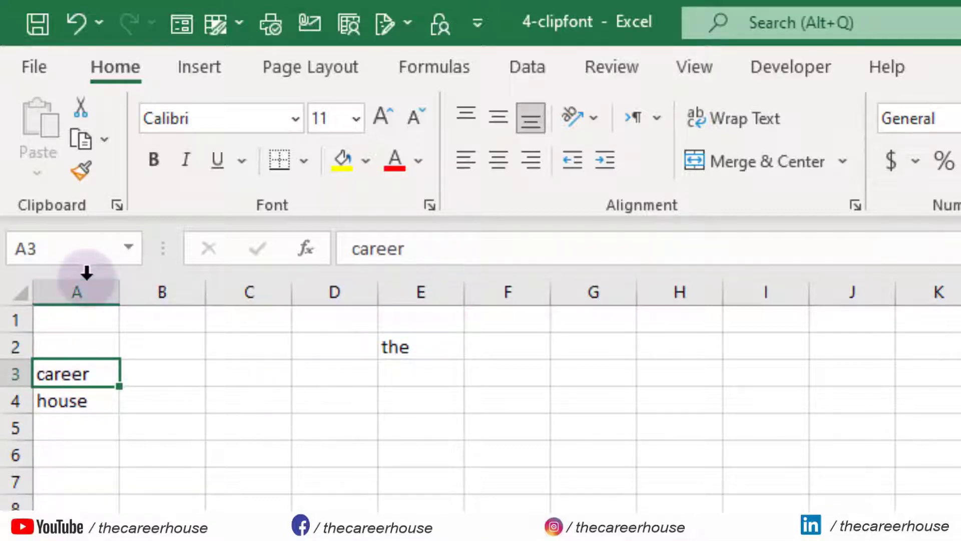
{"action": "left_click", "coordinate": [83, 150]}
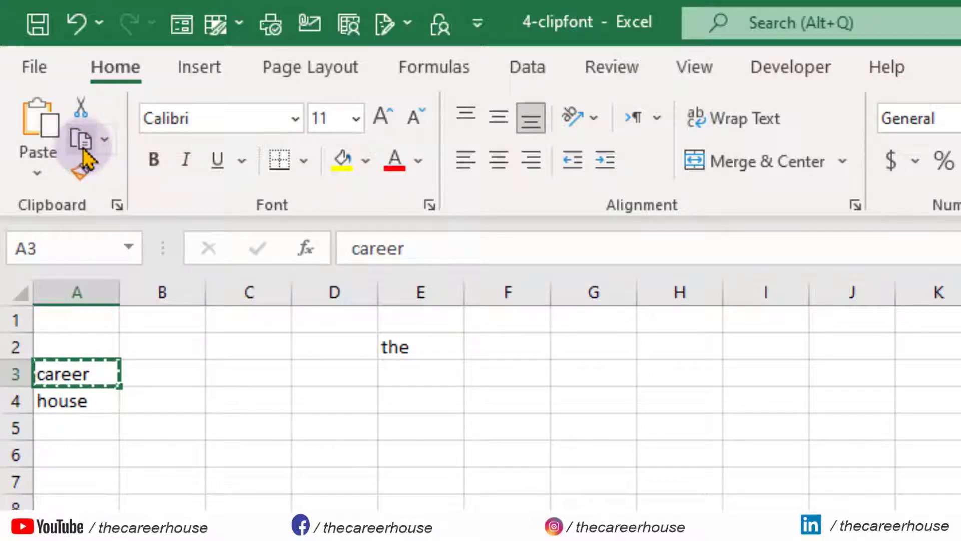
{"action": "key", "text": "Right"}
{"action": "key", "text": "Right"}
{"action": "key", "text": "Right"}
{"action": "key", "text": "Right"}
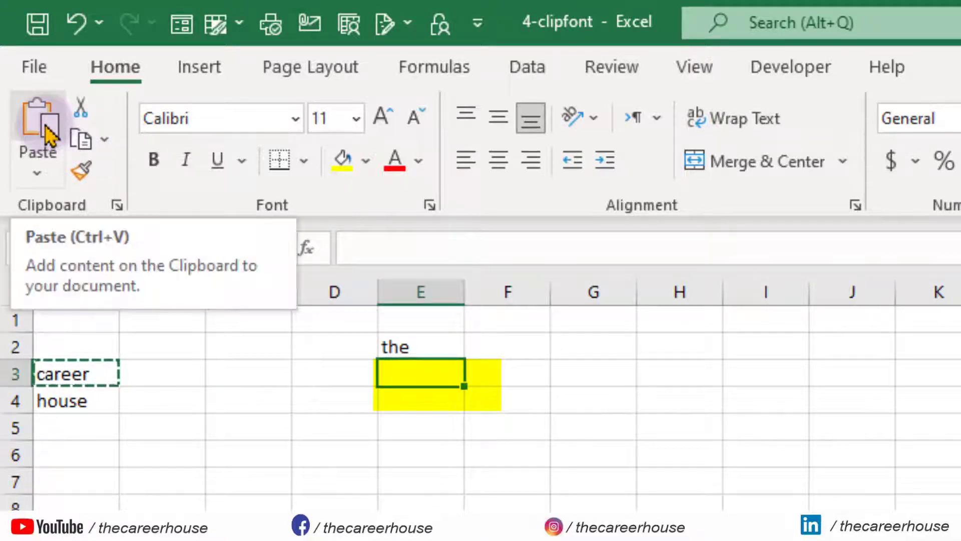
{"action": "left_click", "coordinate": [48, 134]}
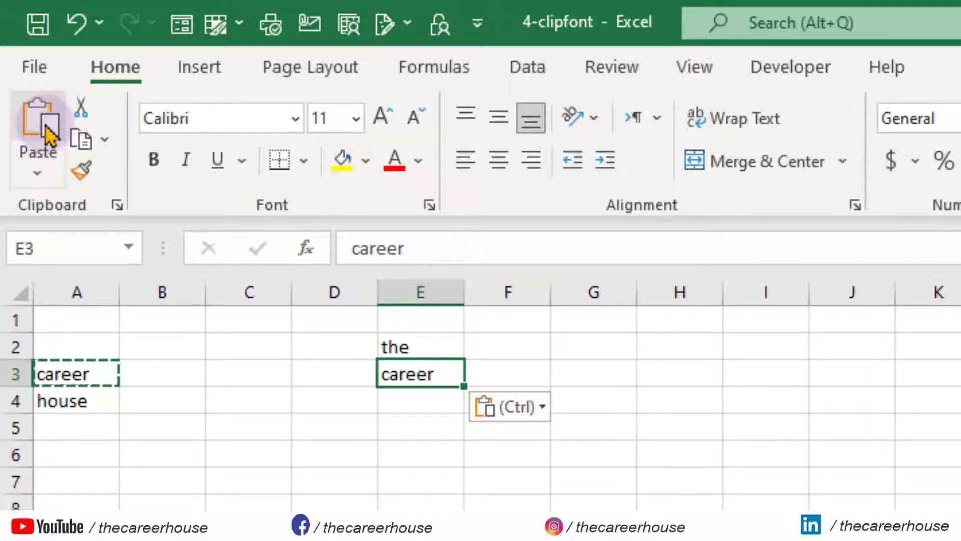
Copy cell A3 again, paste it into cell E4, and close the Clipboard pane
{"action": "key", "text": "Left"}
{"action": "key", "text": "Left"}
{"action": "key", "text": "Left"}
{"action": "key", "text": "Left"}
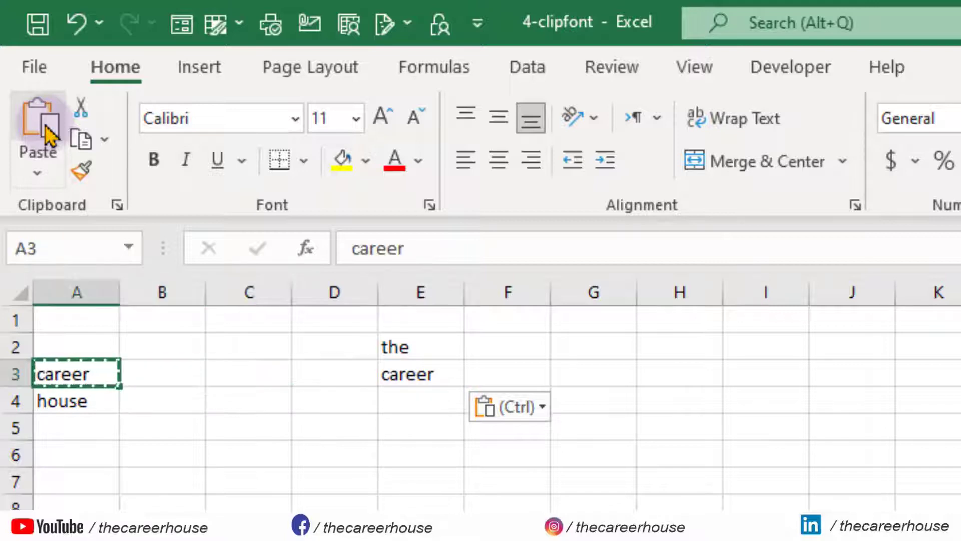
{"action": "key", "text": "ctrl+c"}
{"action": "key", "text": "ctrl+c"}
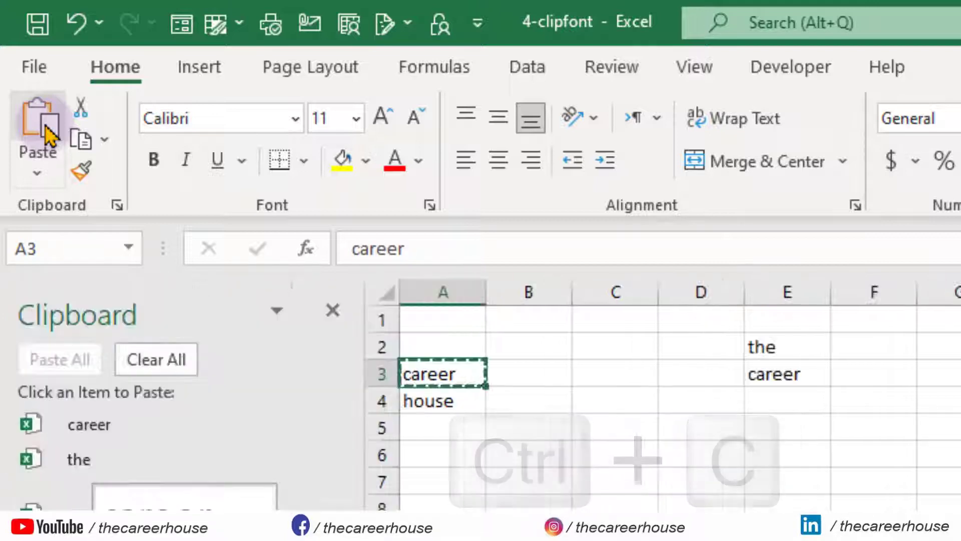
{"action": "key", "text": "Right"}
{"action": "key", "text": "Right"}
{"action": "key", "text": "Right"}
{"action": "key", "text": "Right"}
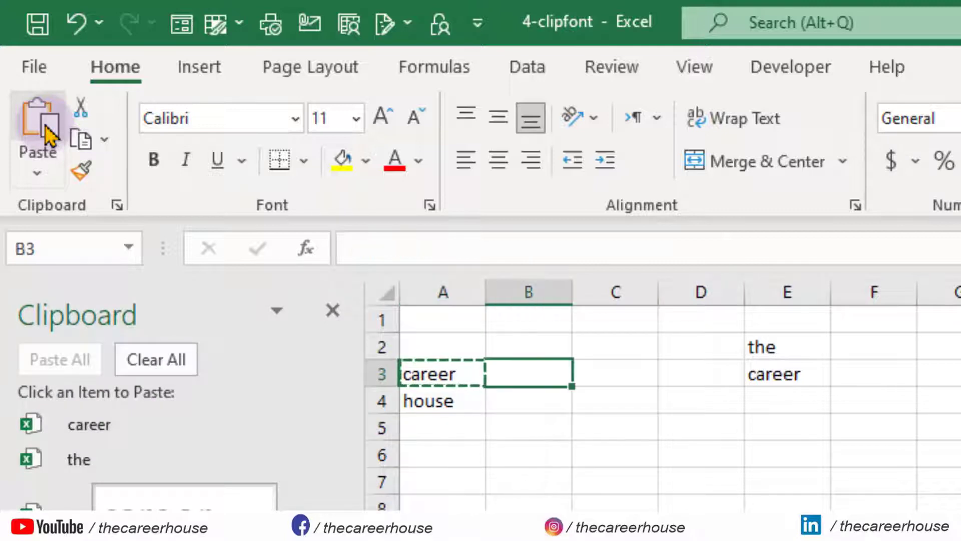
{"action": "key", "text": "Down"}
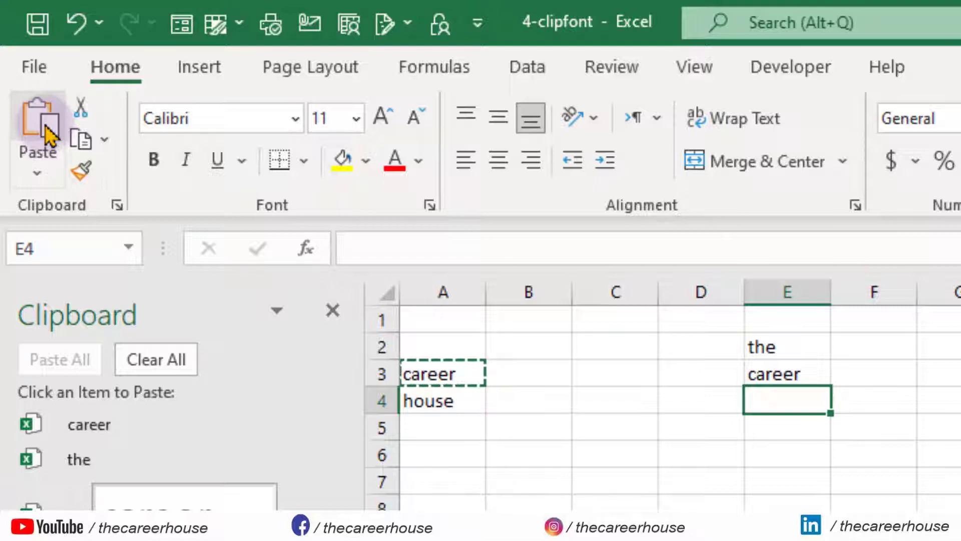
{"action": "left_click", "coordinate": [50, 134]}
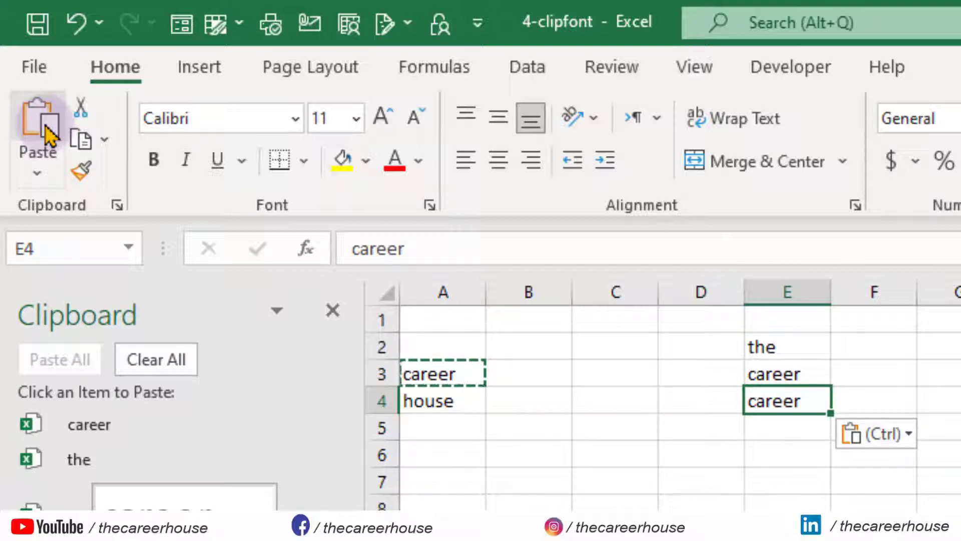
{"action": "left_click", "coordinate": [332, 310]}
{"action": "left_click", "coordinate": [365, 474]}
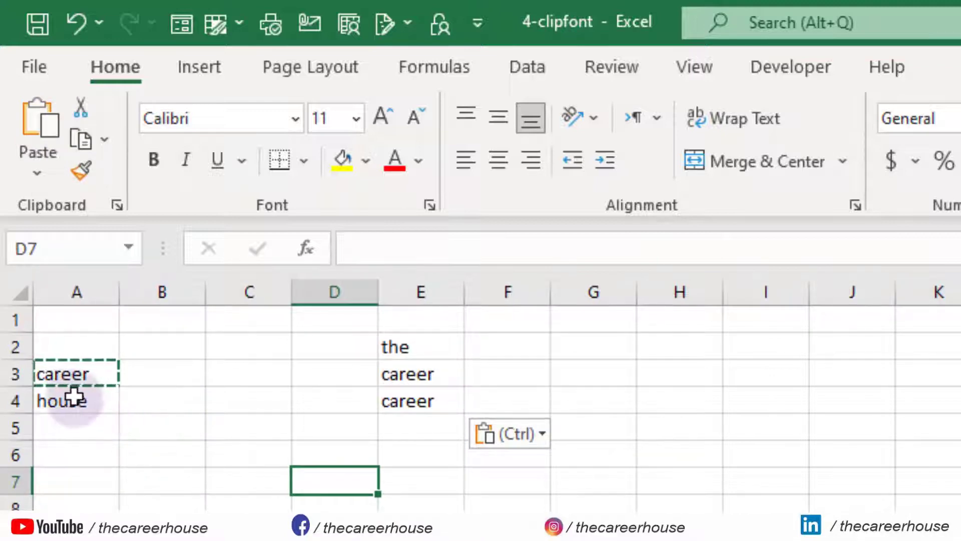
Copy cell A4 as a picture, as shown on screen in Picture format, and paste it at cell D6
{"action": "left_click", "coordinate": [82, 376]}
{"action": "left_click", "coordinate": [99, 401]}
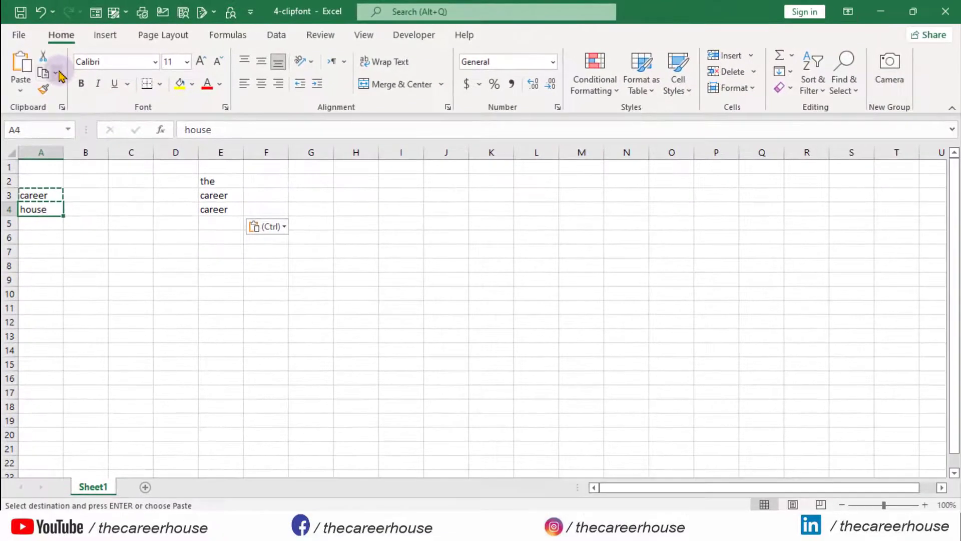
{"action": "left_click", "coordinate": [57, 73]}
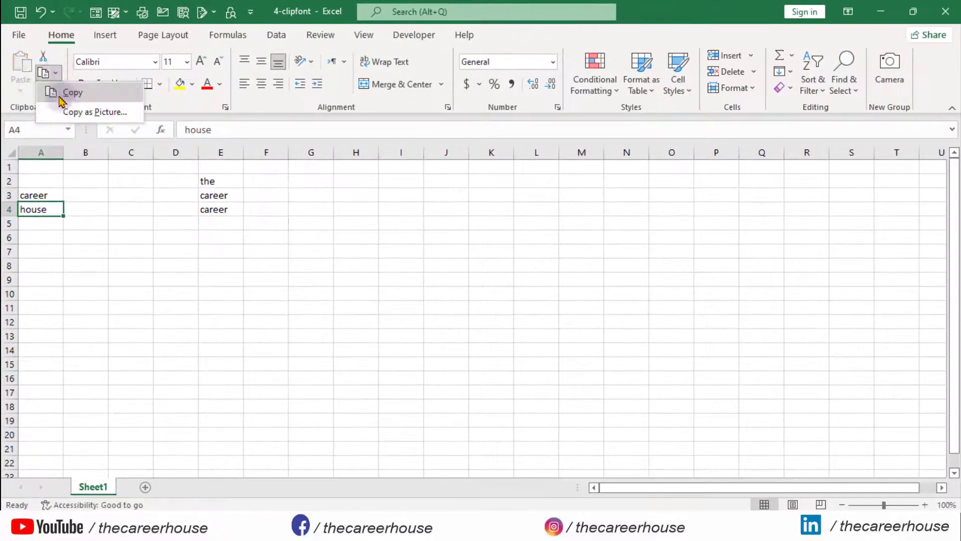
{"action": "left_click", "coordinate": [93, 113]}
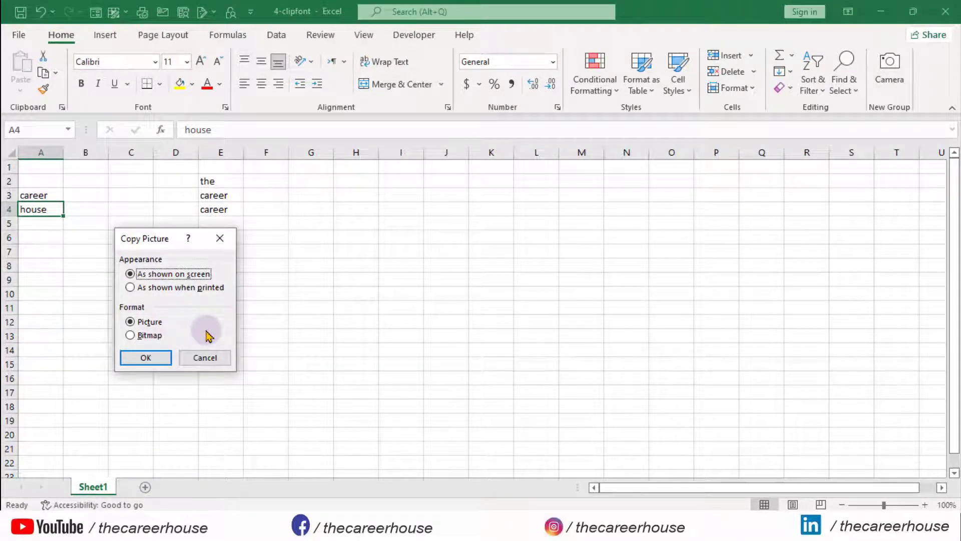
{"action": "left_click", "coordinate": [158, 358]}
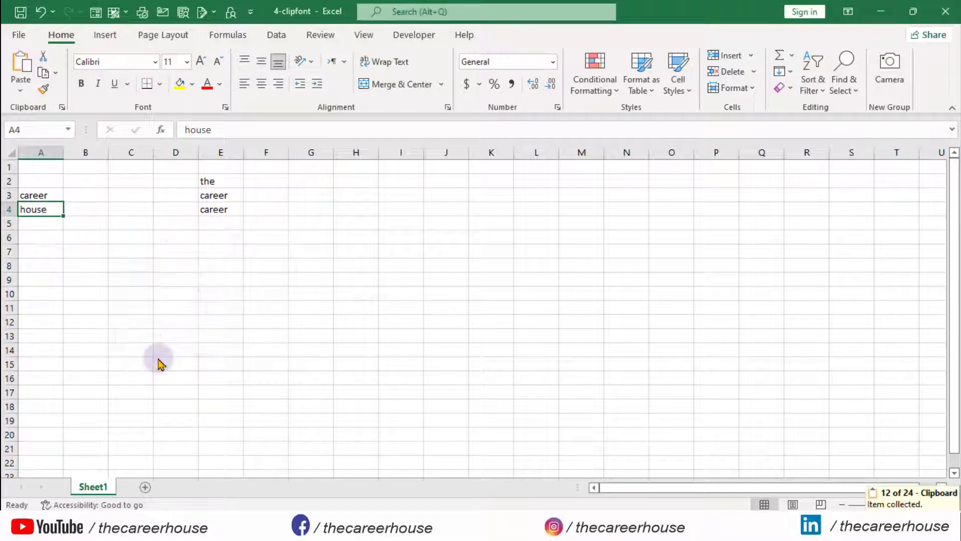
{"action": "left_click", "coordinate": [163, 241]}
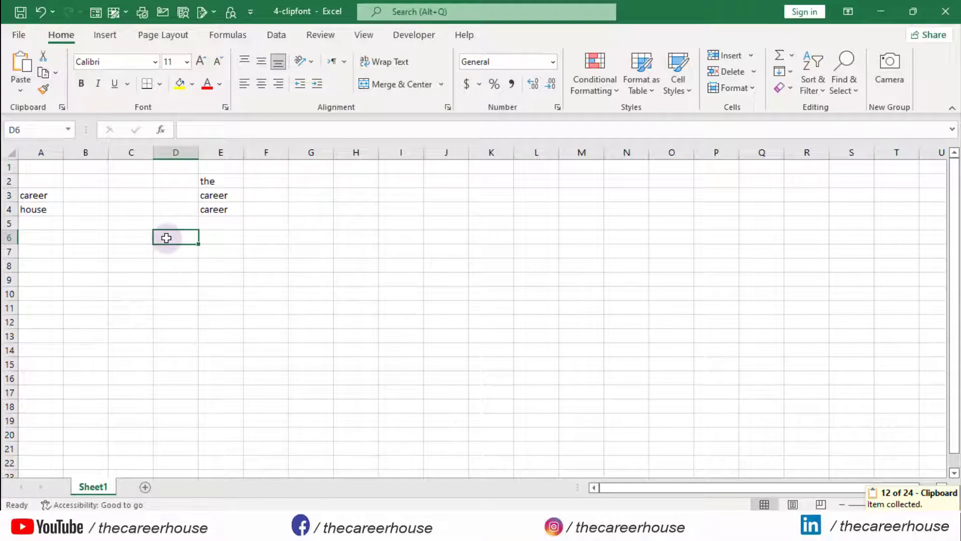
{"action": "key", "text": "ctrl+v"}
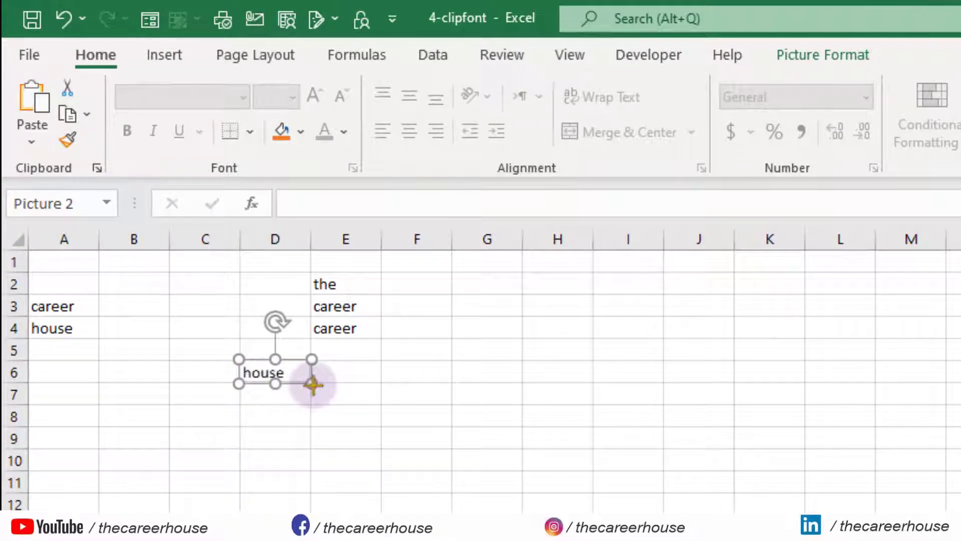
Enlarge the pasted house picture and place it just below the column E words, spanning about columns D to G and rows 5 to 7
{"action": "left_click_drag", "start_coordinate": [310, 382], "coordinate": [430, 419]}
{"action": "left_click_drag", "start_coordinate": [315, 427], "coordinate": [301, 404]}
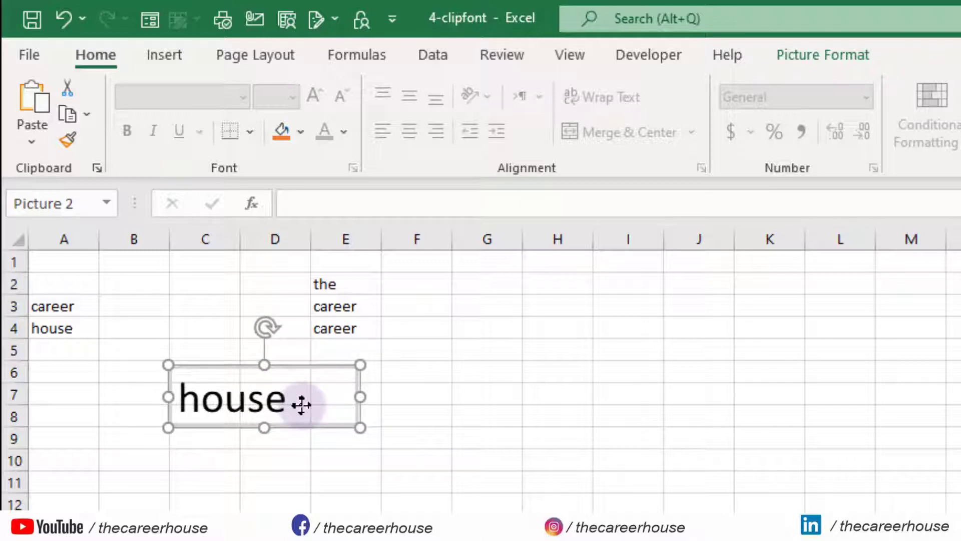
{"action": "left_click_drag", "start_coordinate": [301, 405], "coordinate": [395, 385]}
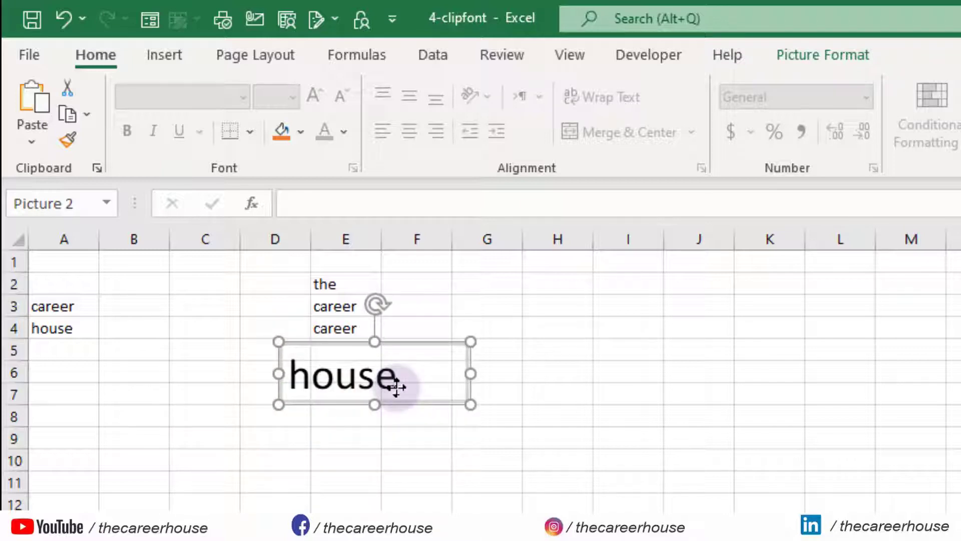
{"action": "left_click", "coordinate": [55, 438]}
Format cell A4 with a yellow fill, black font colour and font size 18
{"action": "left_click", "coordinate": [68, 334]}
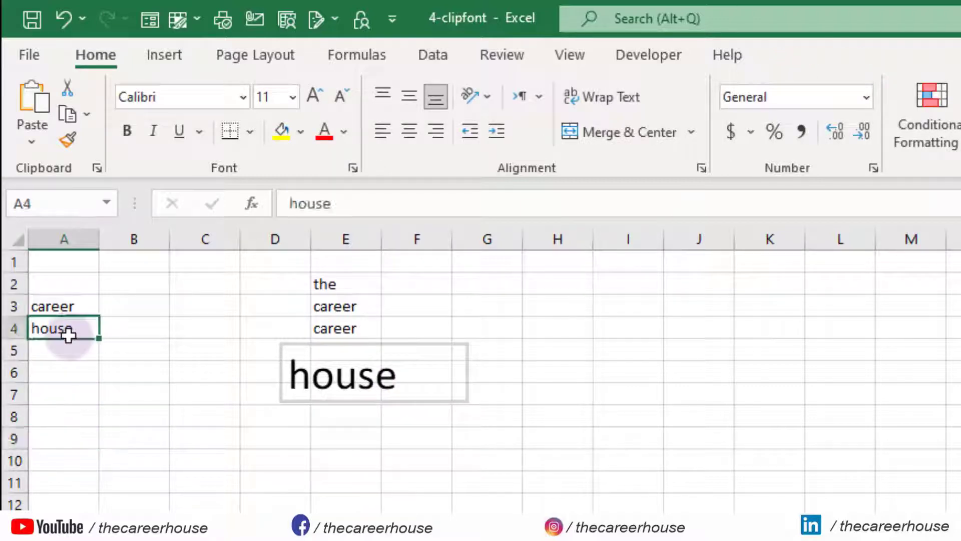
{"action": "left_click", "coordinate": [290, 132]}
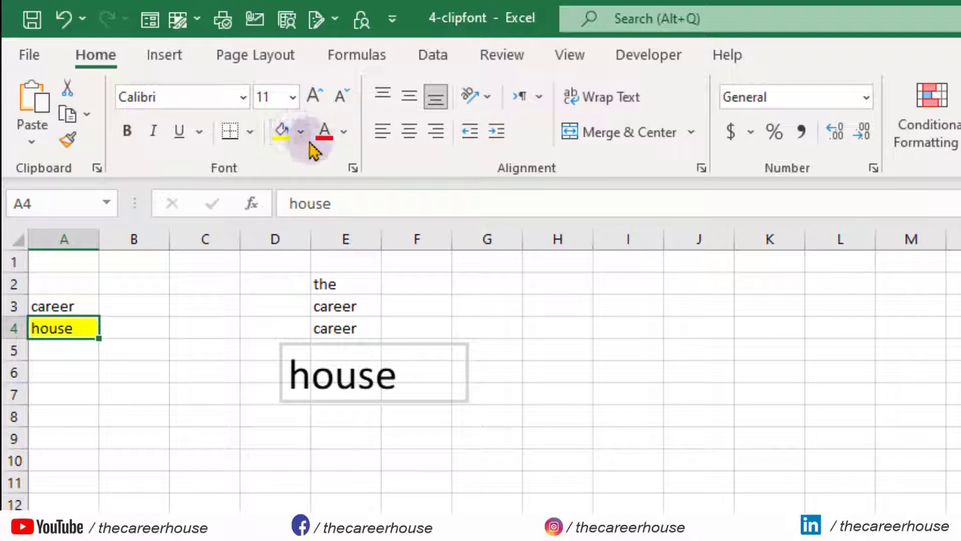
{"action": "left_click", "coordinate": [346, 133]}
{"action": "left_click", "coordinate": [350, 162]}
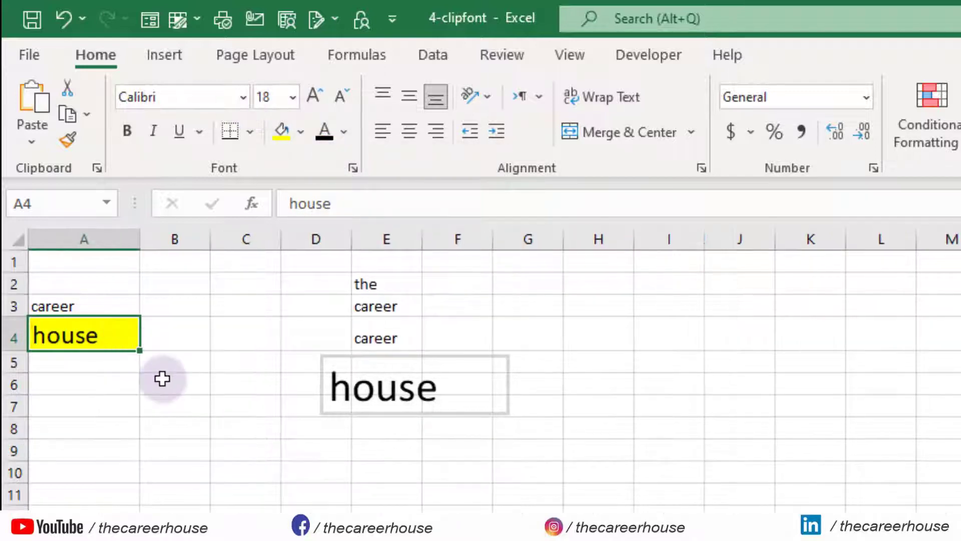
{"action": "left_click", "coordinate": [162, 379]}
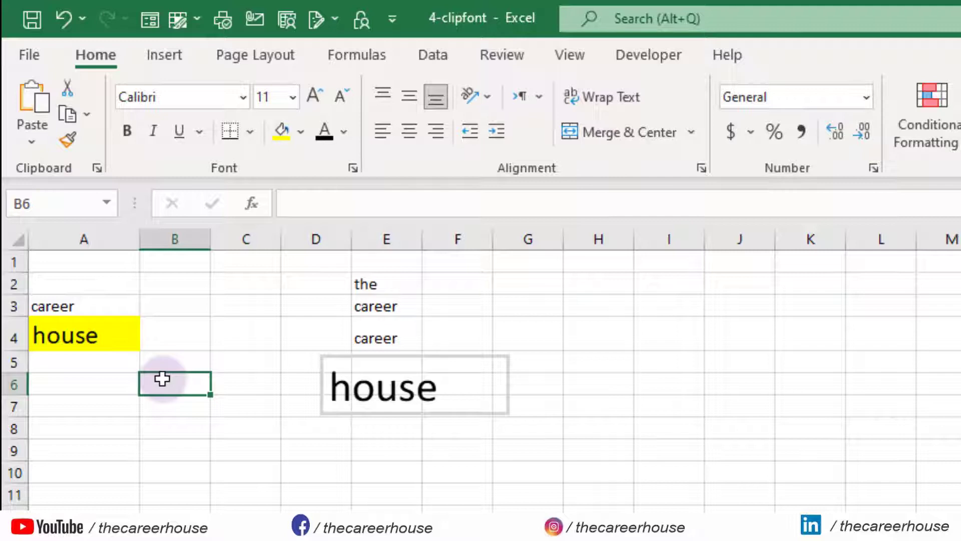
Copy the formatting of cell A4 to cell E3 with Format Painter
{"action": "key", "text": "Left"}
{"action": "key", "text": "Up"}
{"action": "key", "text": "Up"}
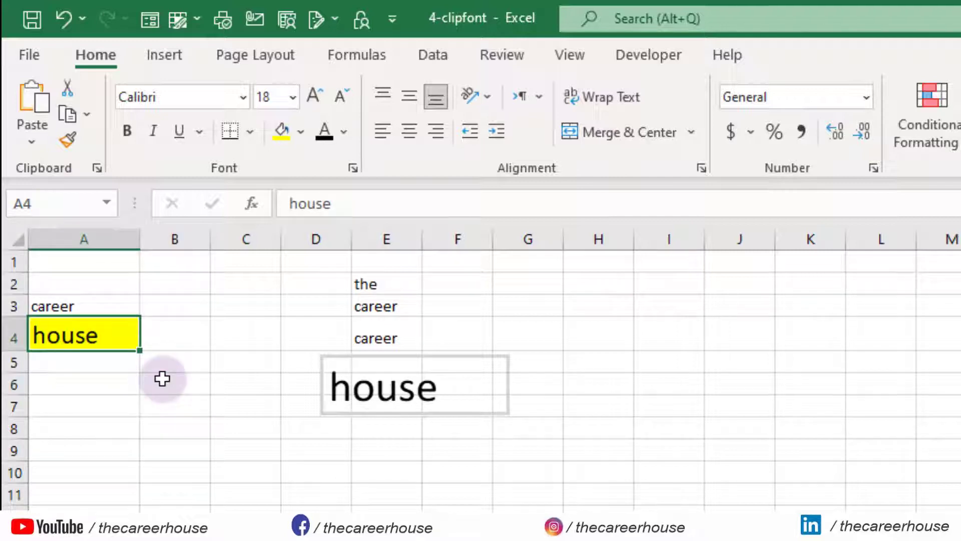
{"action": "left_click", "coordinate": [72, 150]}
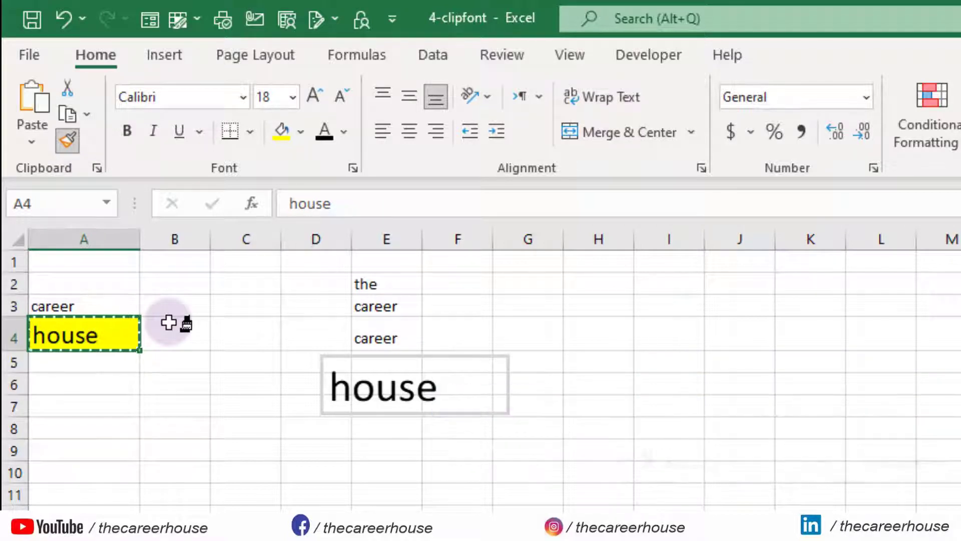
{"action": "left_click", "coordinate": [381, 304]}
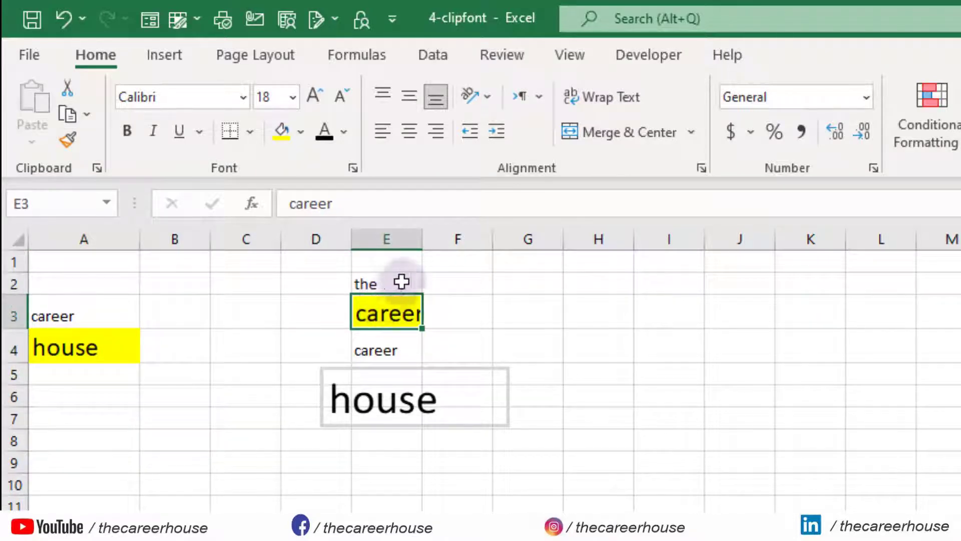
Widen column E to fit the enlarged word in E3, and clear all collected items from the Office Clipboard
{"action": "left_click_drag", "start_coordinate": [421, 240], "coordinate": [491, 236]}
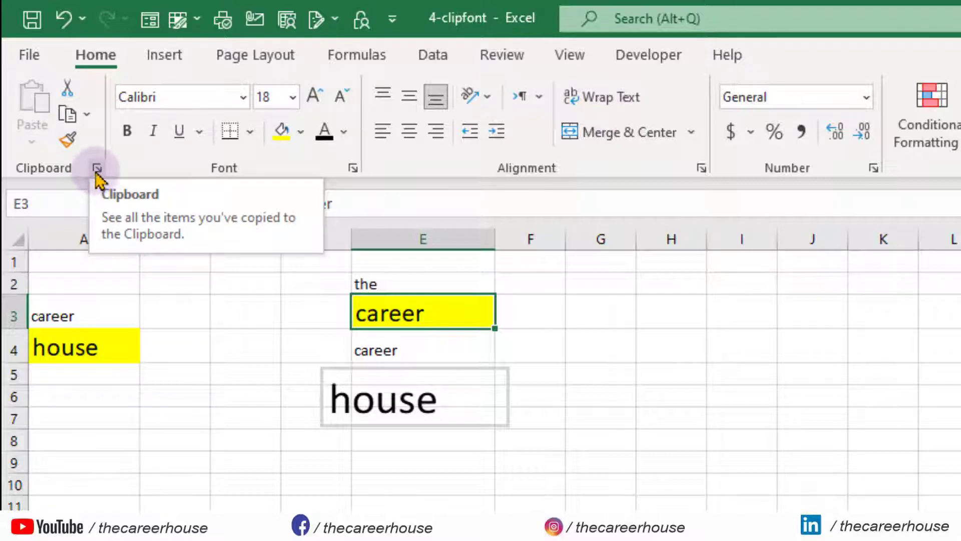
{"action": "left_click", "coordinate": [97, 169]}
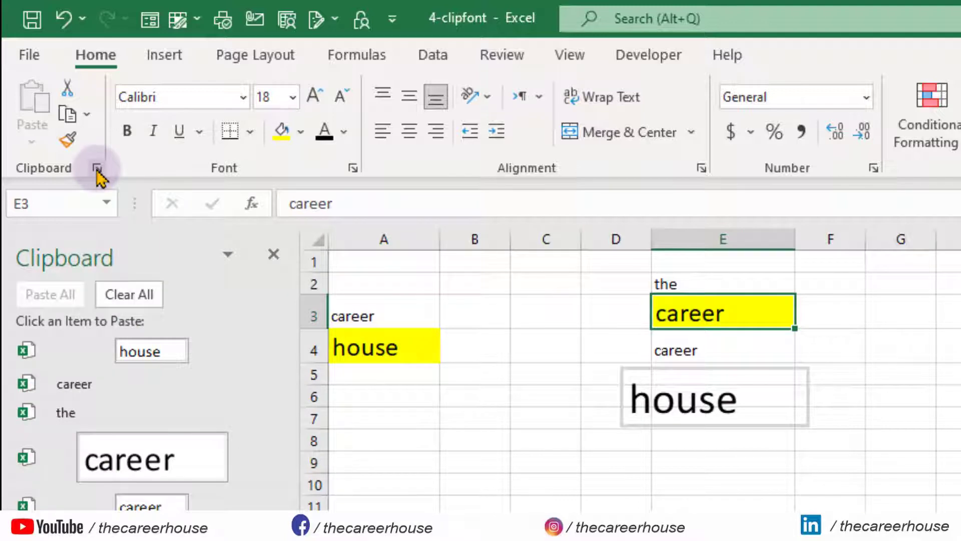
{"action": "mouse_move", "coordinate": [283, 356]}
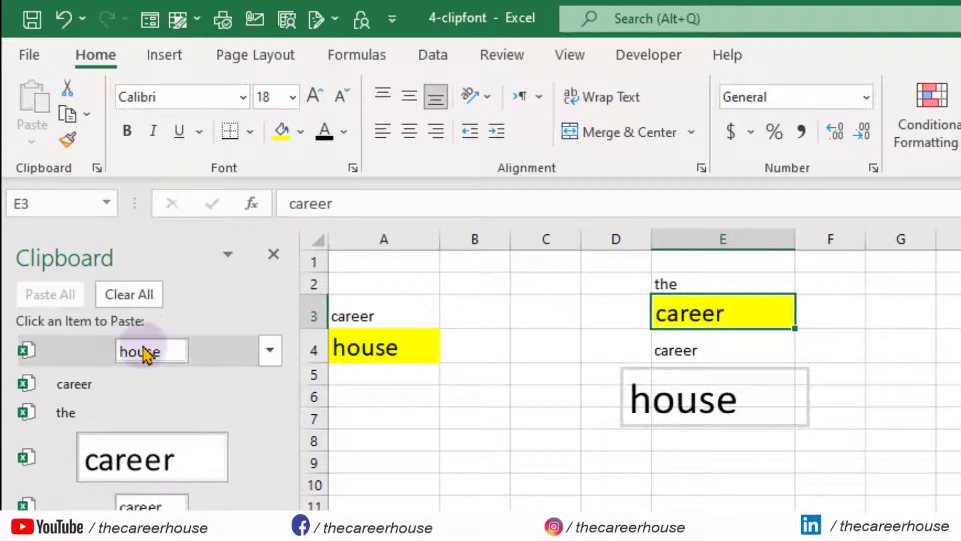
{"action": "left_click", "coordinate": [148, 298]}
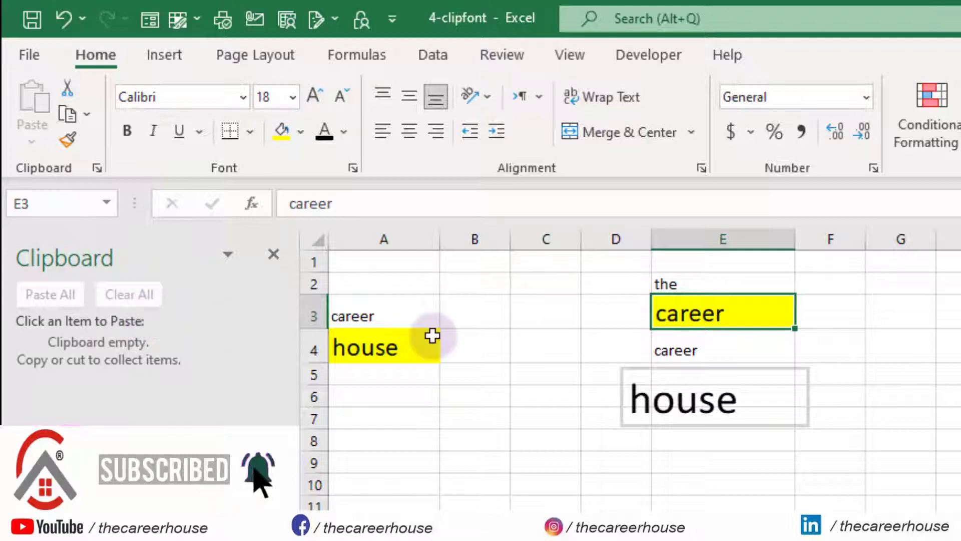
Copy the word career from cell A3 and paste it into cell B9
{"action": "left_click", "coordinate": [397, 318]}
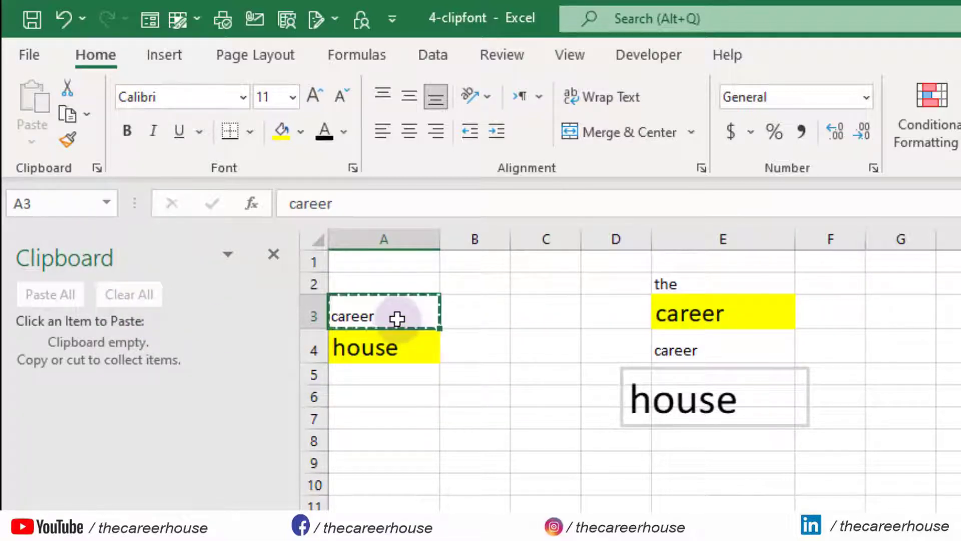
{"action": "key", "text": "ctrl+c"}
{"action": "key", "text": "Down"}
{"action": "key", "text": "Down"}
{"action": "key", "text": "Down"}
{"action": "key", "text": "Down"}
{"action": "key", "text": "Down"}
{"action": "key", "text": "Down"}
{"action": "key", "text": "Right"}
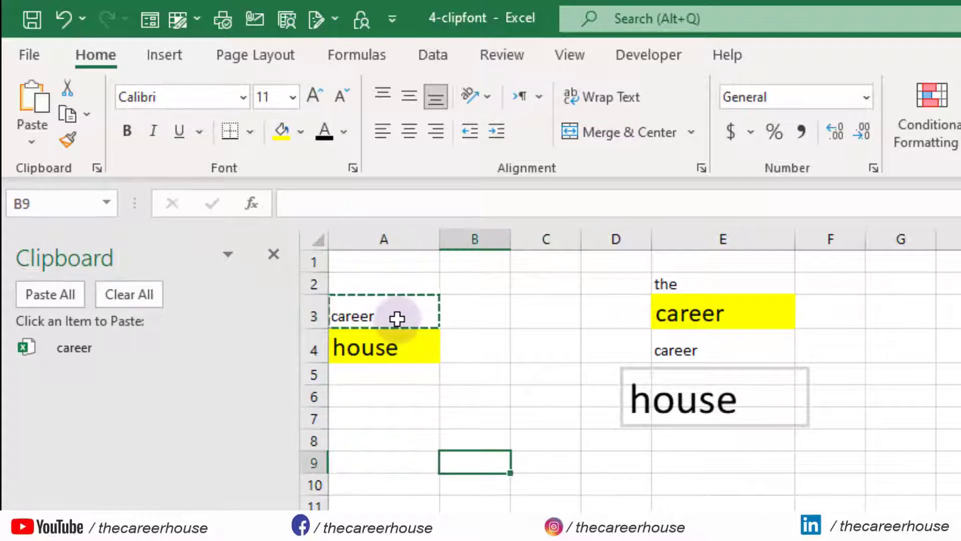
{"action": "key", "text": "ctrl+v"}
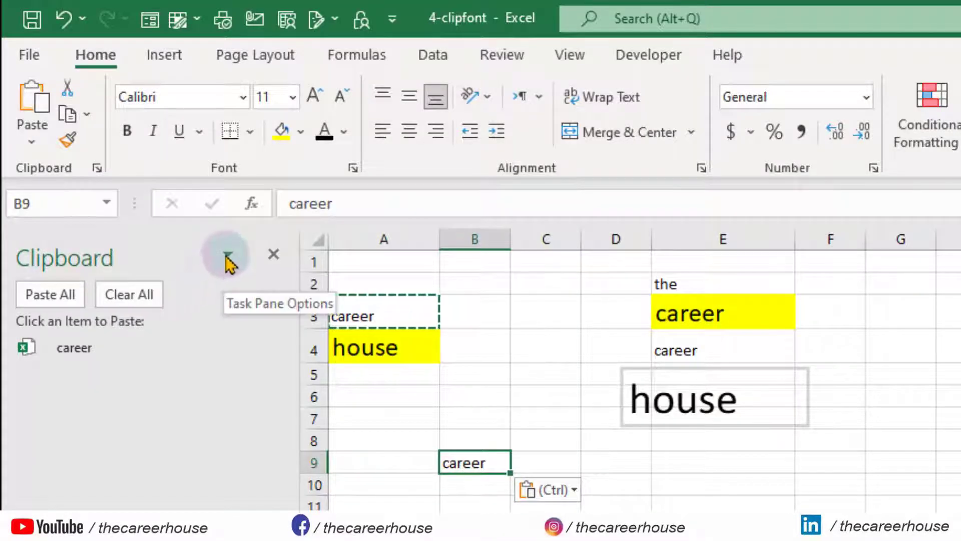
Move the Clipboard pane to the opposite side of the worksheet and dock it back beside the row headers
{"action": "left_click", "coordinate": [227, 256]}
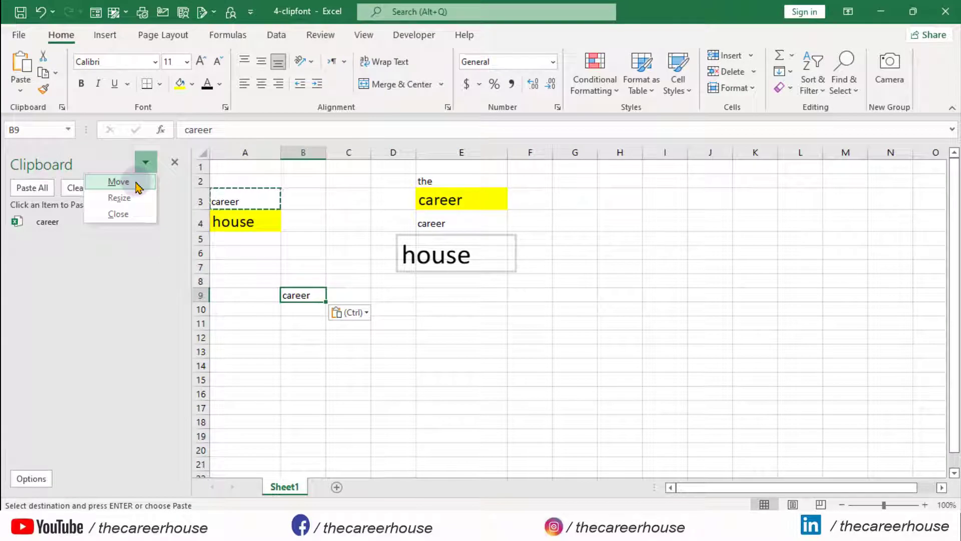
{"action": "left_click", "coordinate": [133, 185]}
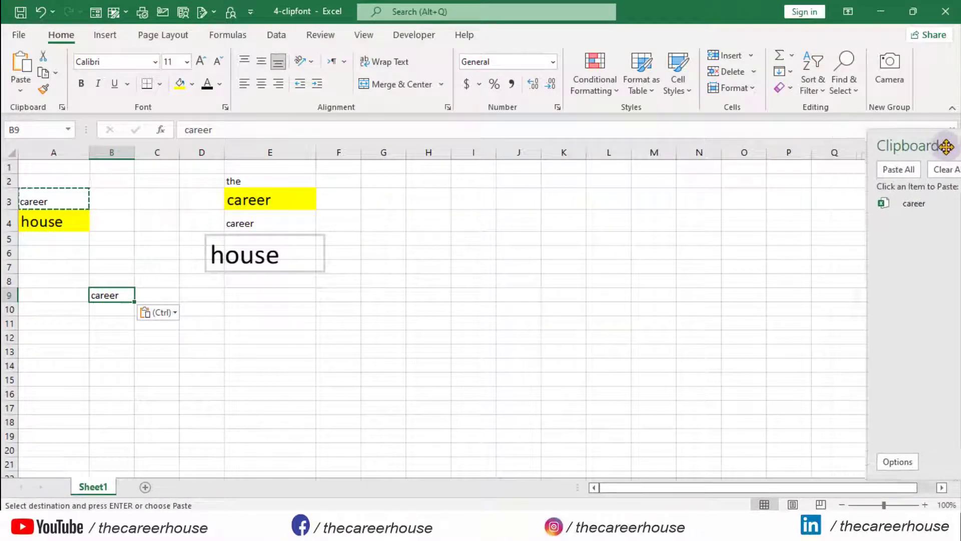
{"action": "left_click", "coordinate": [959, 156]}
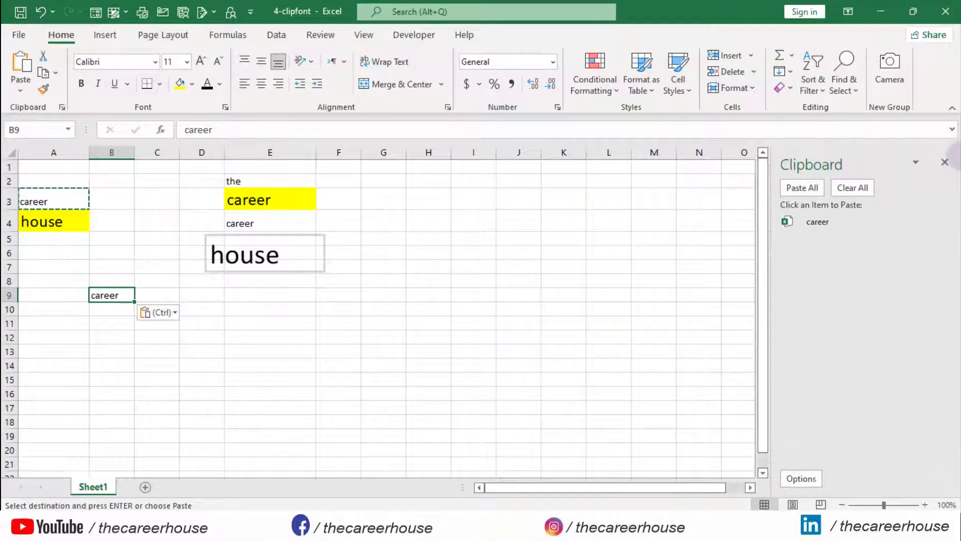
{"action": "left_click", "coordinate": [916, 161]}
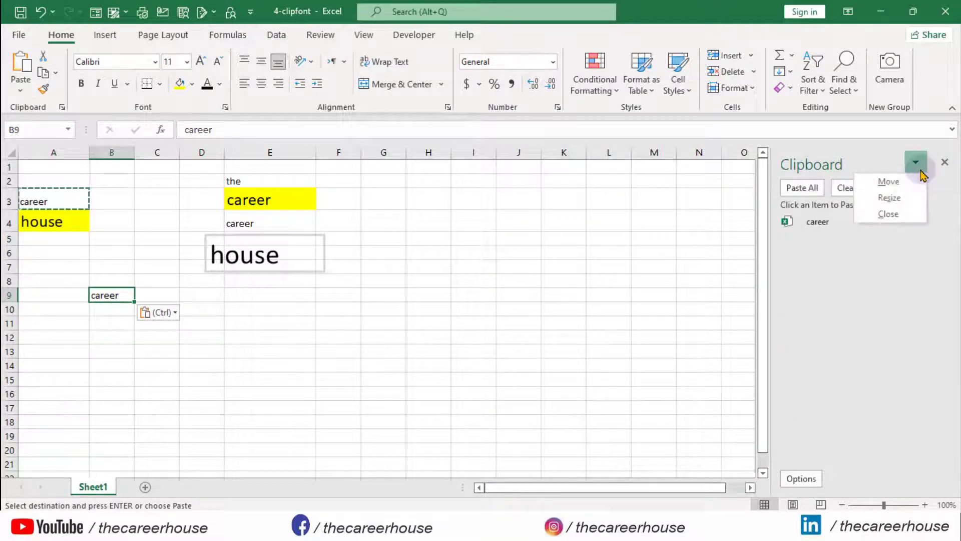
{"action": "left_click", "coordinate": [911, 183]}
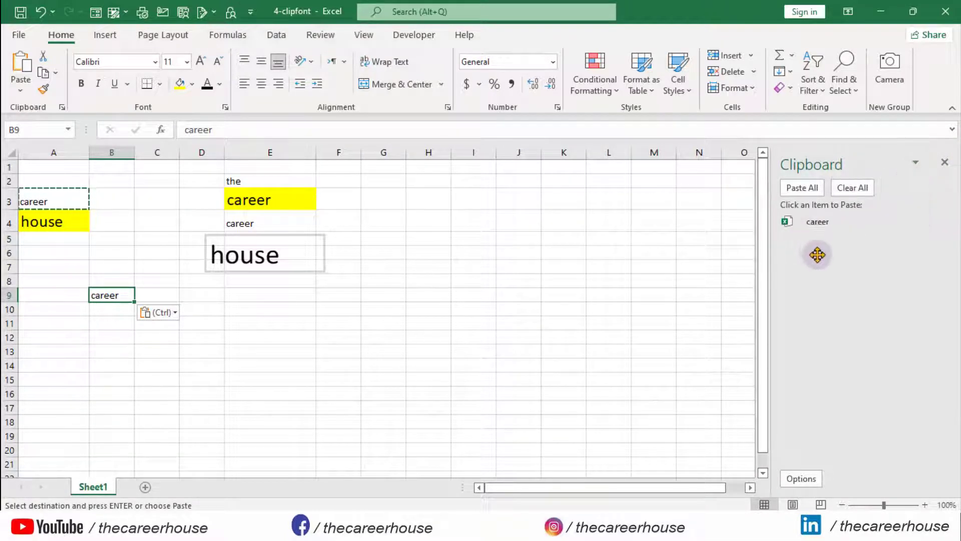
{"action": "left_click_drag", "start_coordinate": [710, 267], "coordinate": [30, 152]}
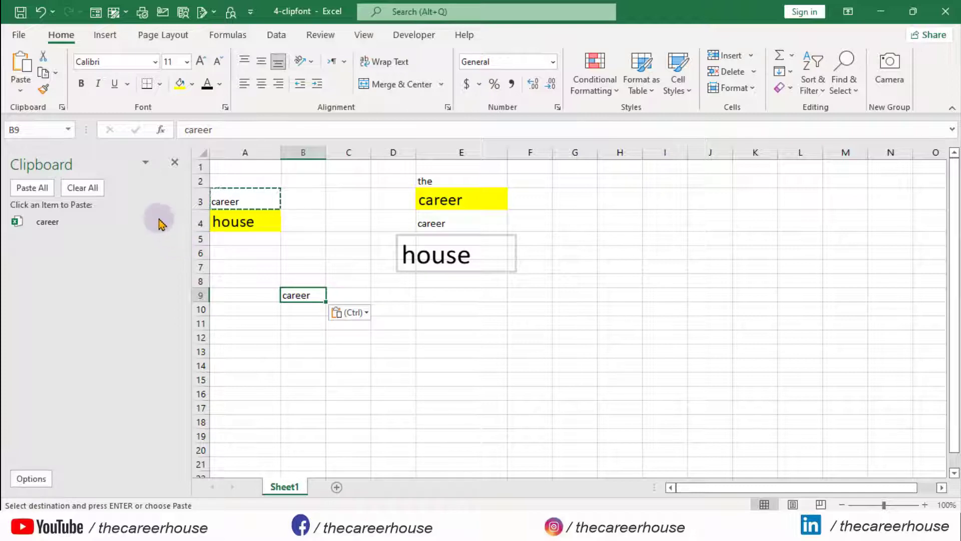
Resize the Clipboard pane wider and bring it back to its narrow width
{"action": "left_click", "coordinate": [146, 164]}
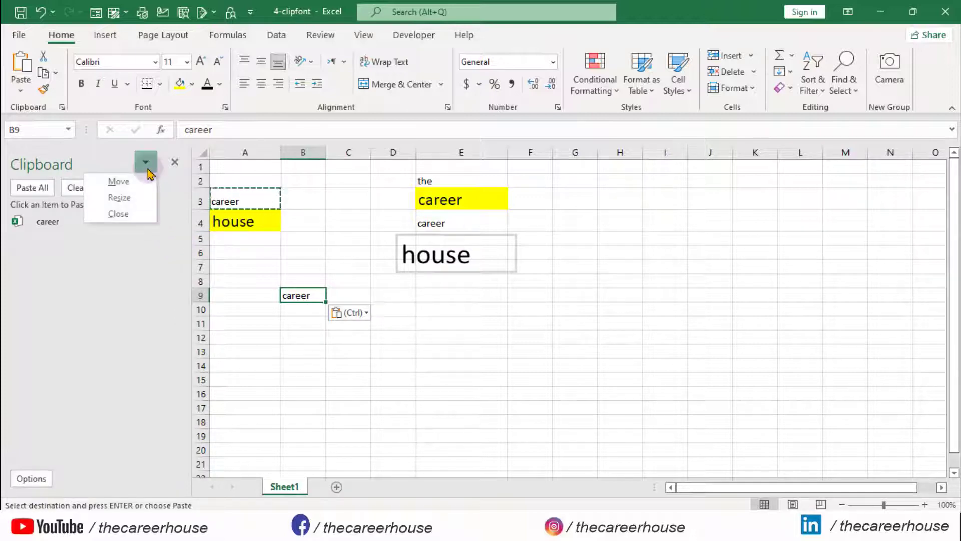
{"action": "left_click", "coordinate": [138, 198]}
{"action": "left_click_drag", "start_coordinate": [208, 327], "coordinate": [196, 304]}
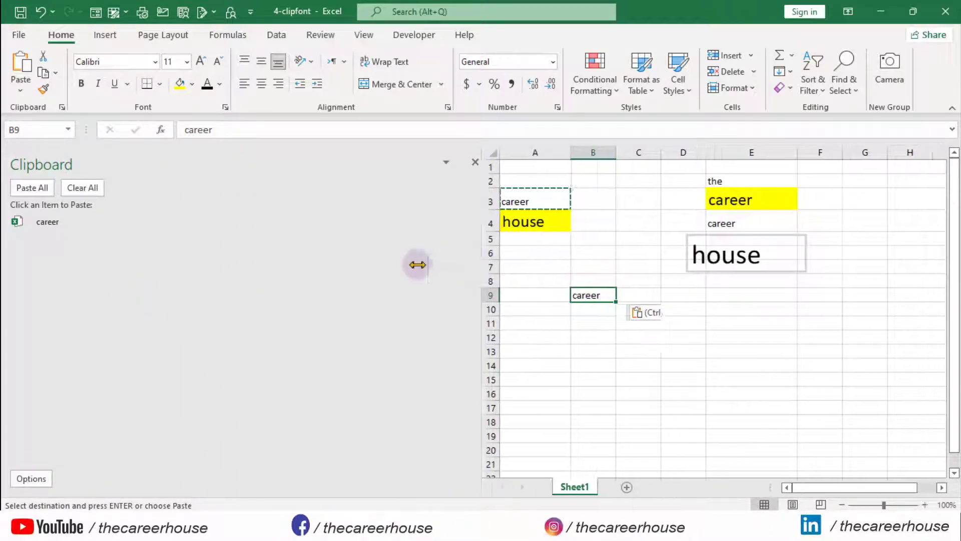
{"action": "left_click", "coordinate": [136, 254]}
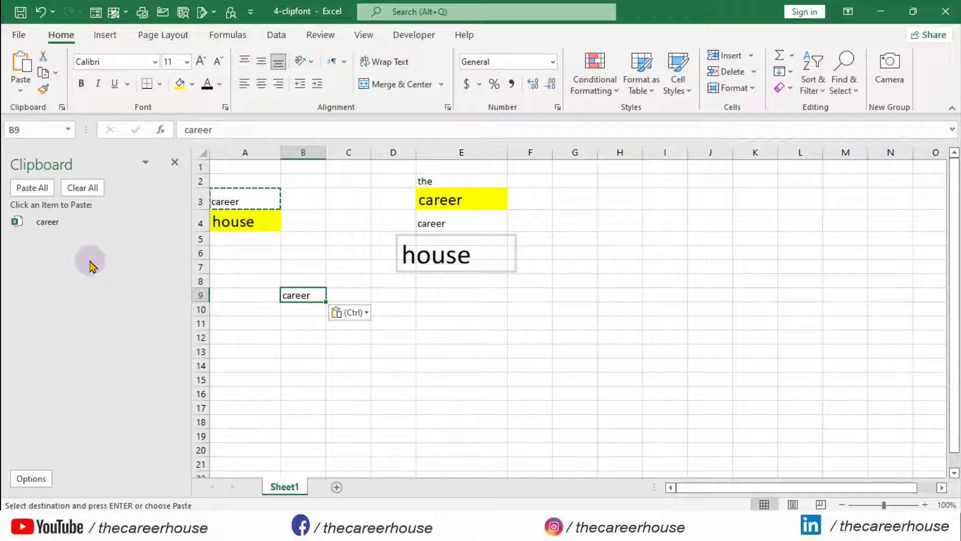
Paste the collected career item from the Office Clipboard into cell A8
{"action": "left_click", "coordinate": [268, 280]}
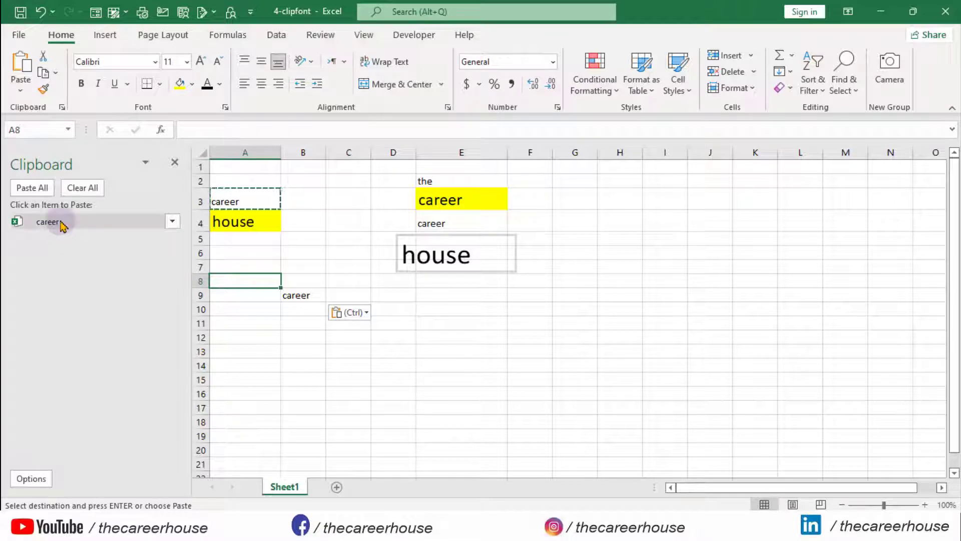
{"action": "left_click", "coordinate": [172, 221]}
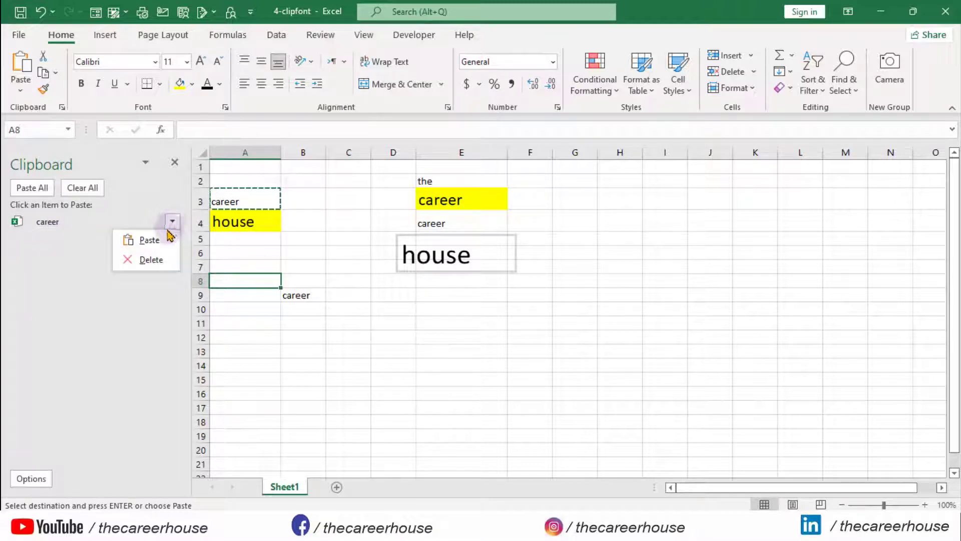
{"action": "left_click", "coordinate": [149, 240]}
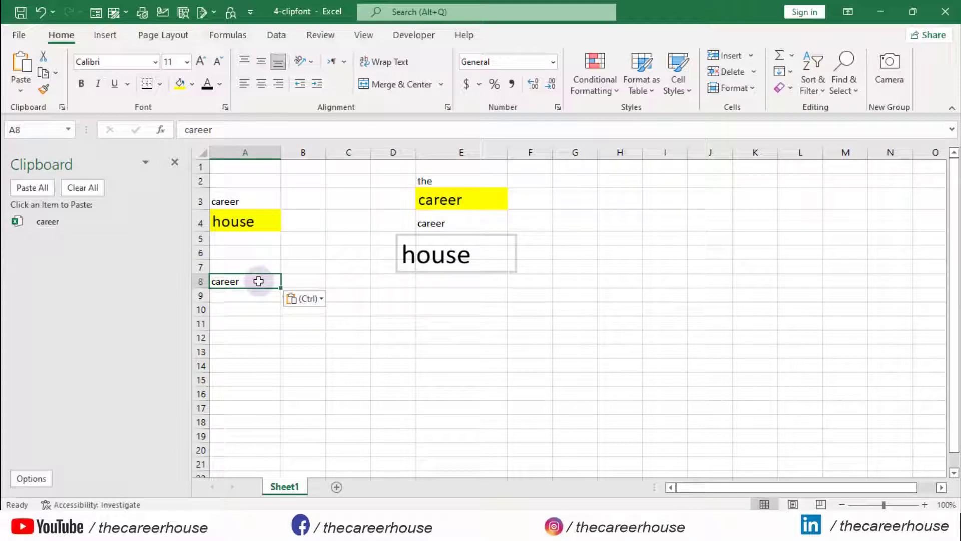
Copy the yellow house cell A4 to cell B12 and widen column B to fit it
{"action": "left_click", "coordinate": [271, 322]}
{"action": "left_click", "coordinate": [249, 253]}
{"action": "left_click", "coordinate": [250, 227]}
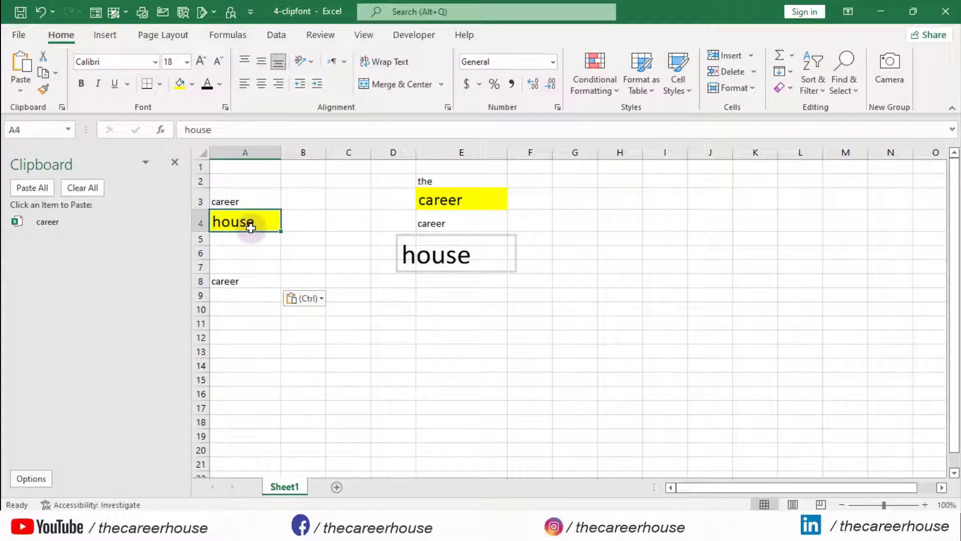
{"action": "key", "text": "ctrl+c"}
{"action": "key", "text": "Down"}
{"action": "key", "text": "Down"}
{"action": "key", "text": "Down"}
{"action": "key", "text": "Down"}
{"action": "key", "text": "Down"}
{"action": "key", "text": "Down"}
{"action": "key", "text": "Down"}
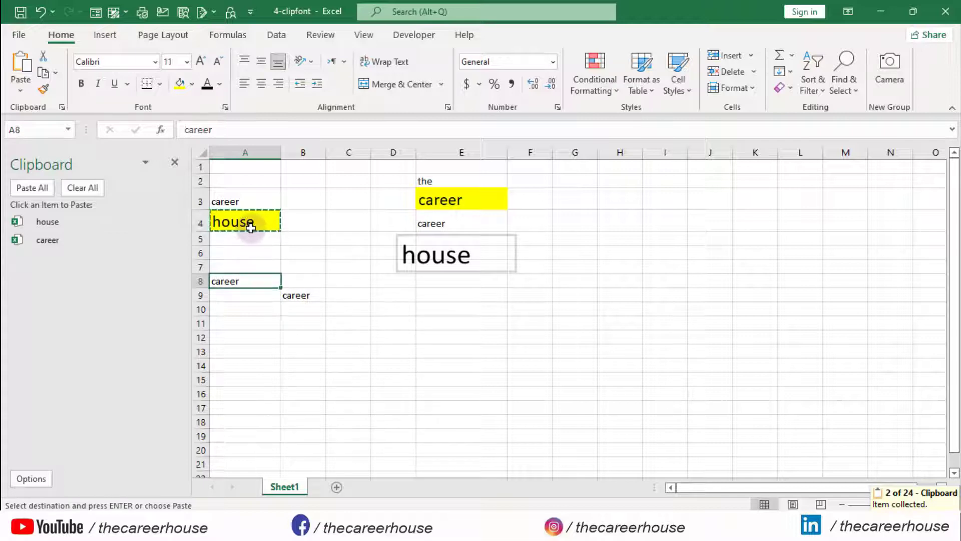
{"action": "key", "text": "Right"}
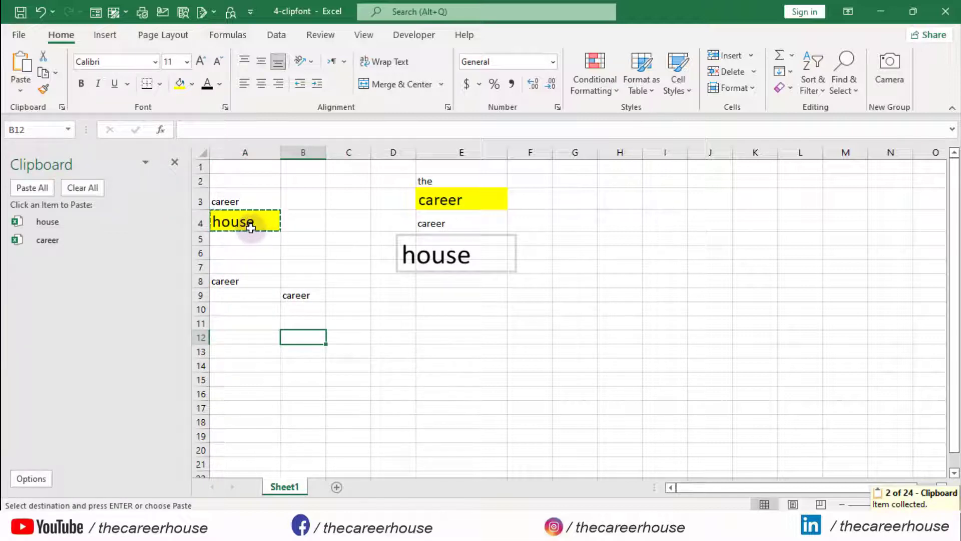
{"action": "key", "text": "ctrl+v"}
{"action": "left_click", "coordinate": [336, 279]}
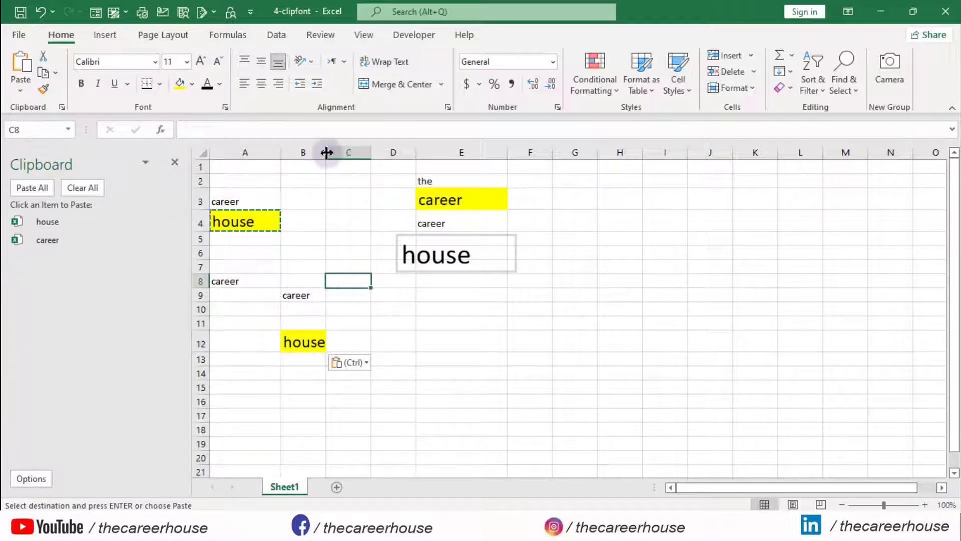
{"action": "left_click_drag", "start_coordinate": [326, 152], "coordinate": [357, 152]}
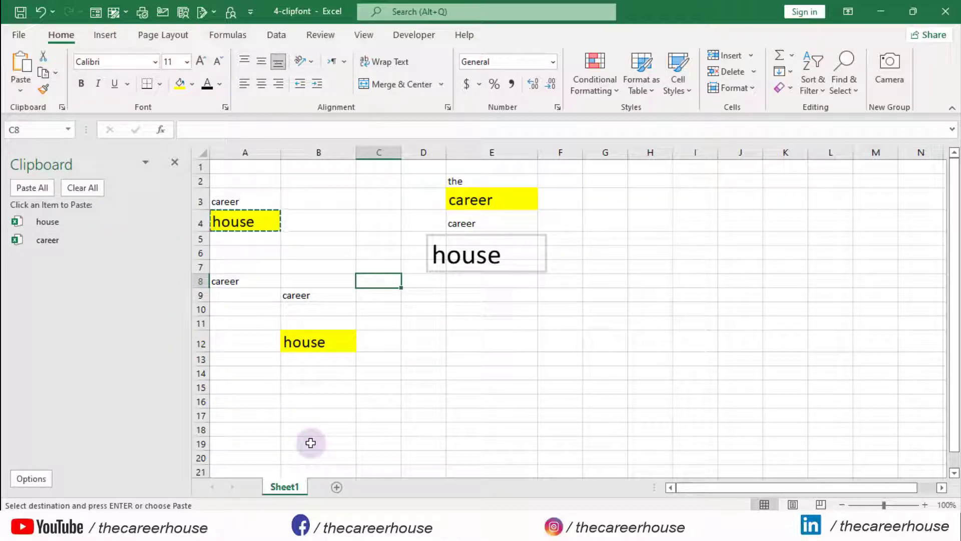
Add a new worksheet and paste the collected house item from the Office Clipboard into its cell B3
{"action": "left_click", "coordinate": [335, 487]}
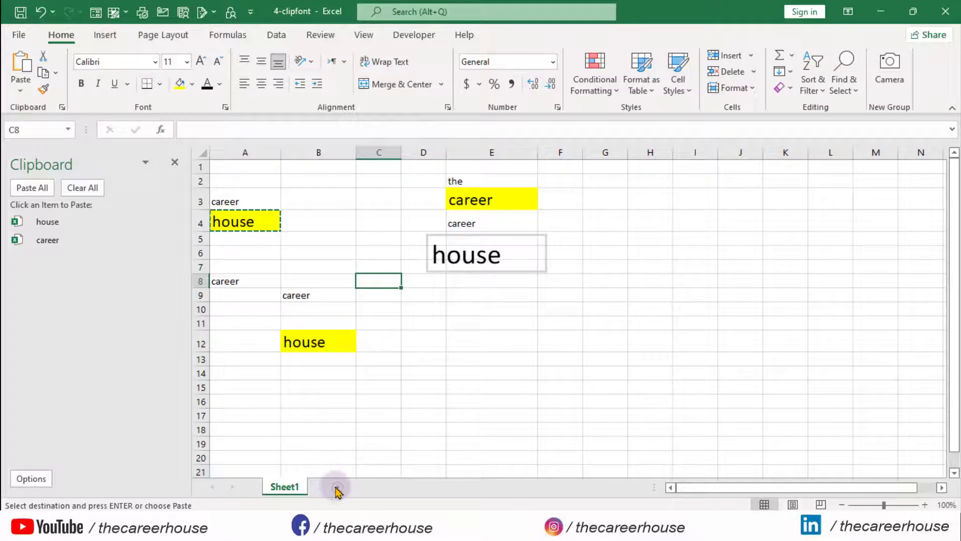
{"action": "left_click", "coordinate": [337, 378]}
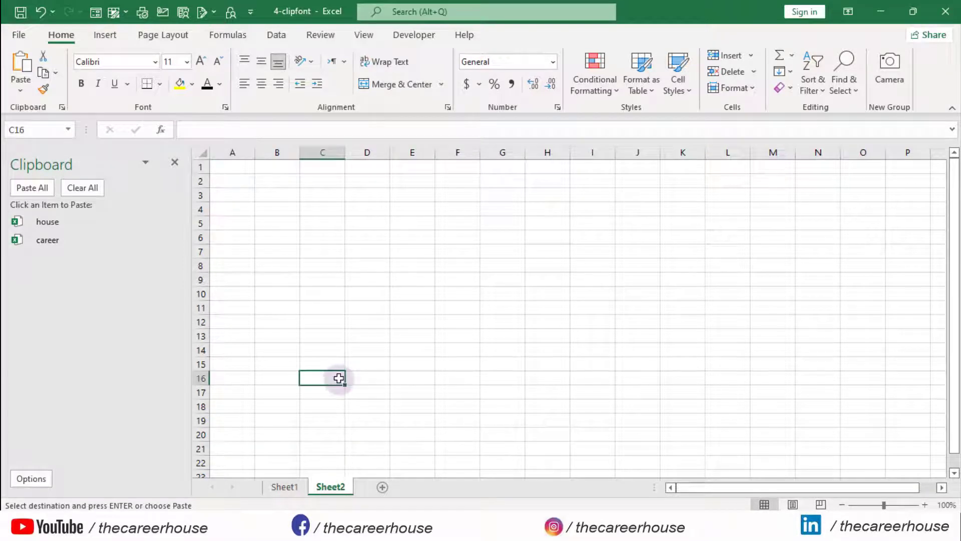
{"action": "left_click", "coordinate": [331, 281]}
{"action": "left_click", "coordinate": [313, 237]}
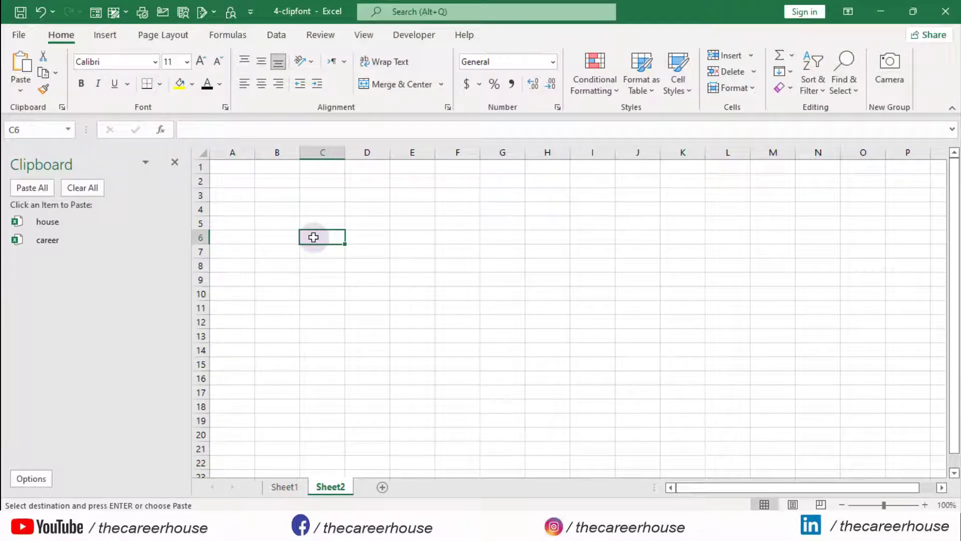
{"action": "left_click", "coordinate": [276, 196]}
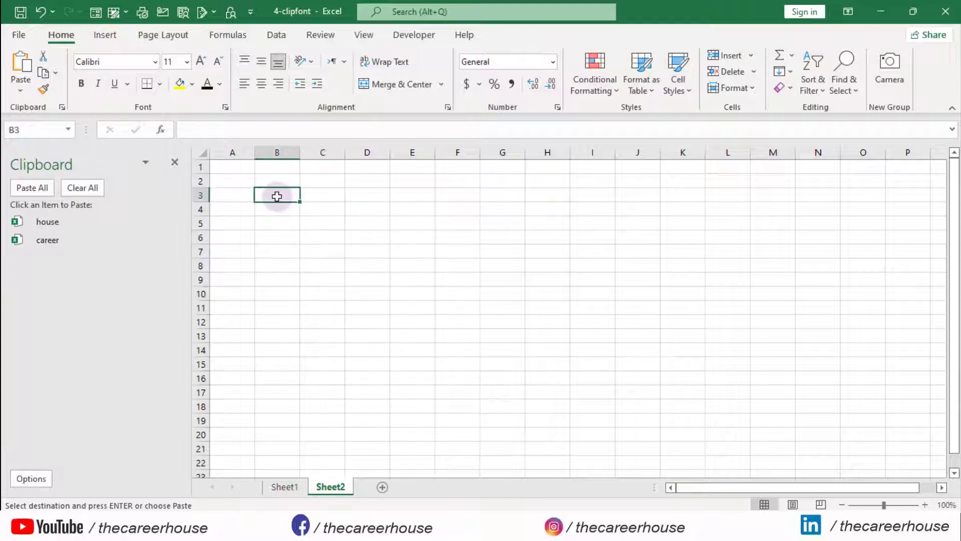
{"action": "left_click", "coordinate": [85, 228]}
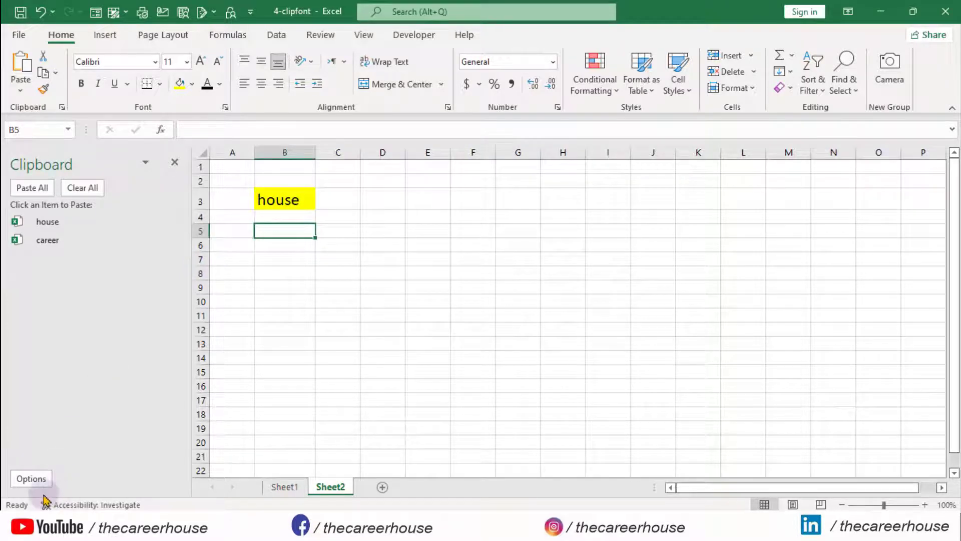
Examine the Office Clipboard's display options without changing any of them
{"action": "left_click", "coordinate": [31, 479]}
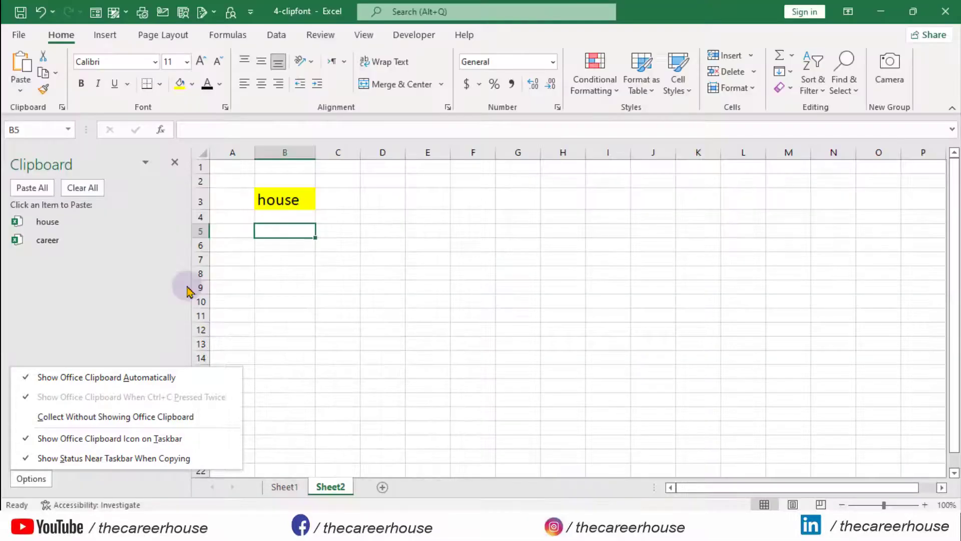
{"action": "left_click", "coordinate": [317, 314]}
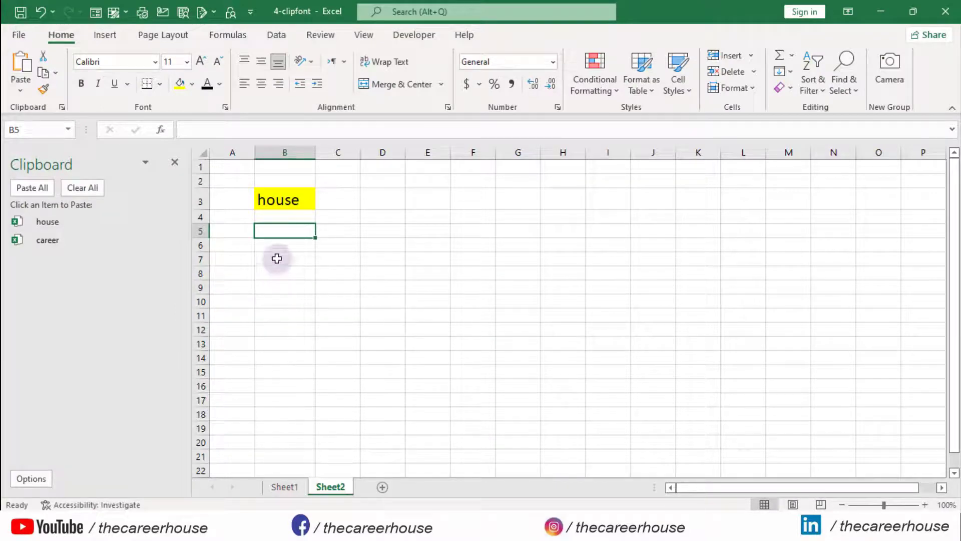
Copy the house cell B3 on Sheet2 and paste it into cell B7
{"action": "left_click", "coordinate": [277, 200]}
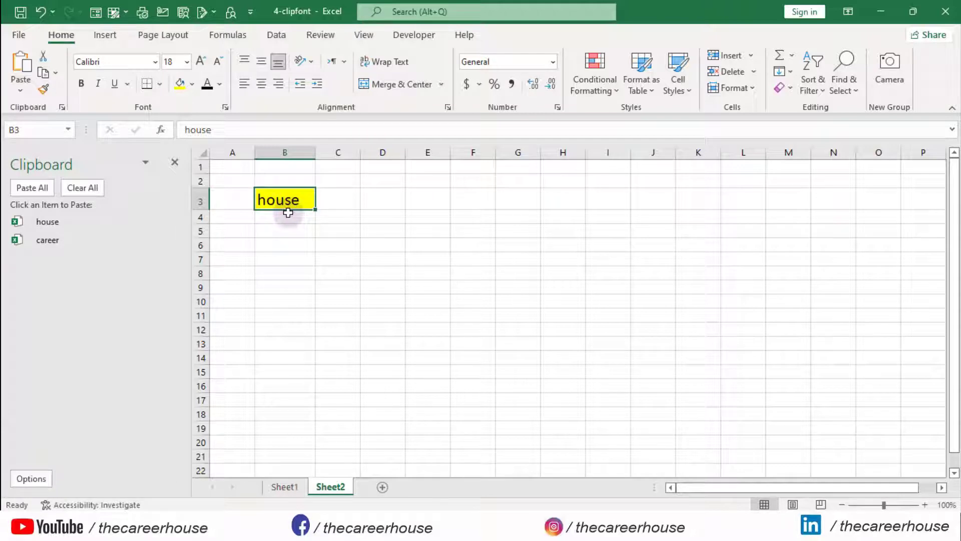
{"action": "key", "text": "ctrl+c"}
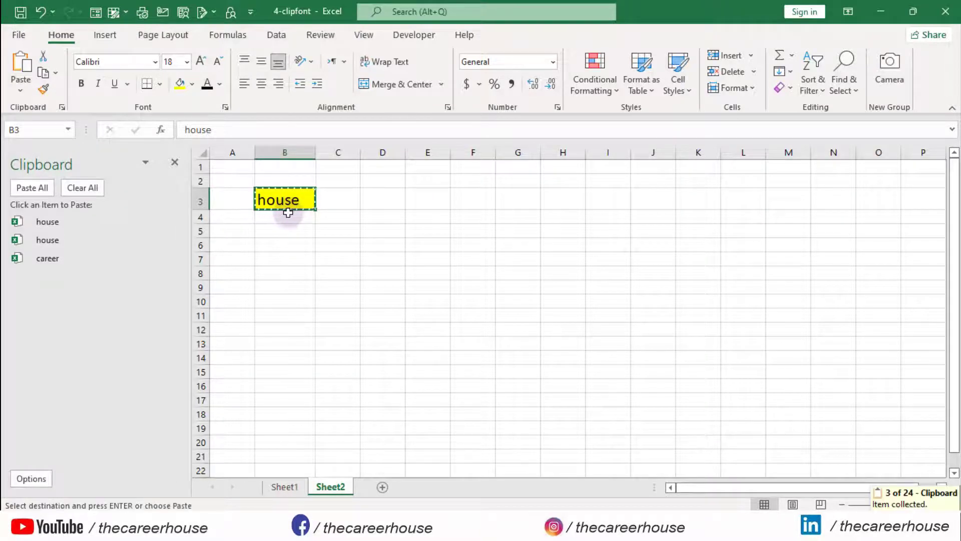
{"action": "key", "text": "Down"}
{"action": "key", "text": "Down"}
{"action": "key", "text": "Down"}
{"action": "key", "text": "Down"}
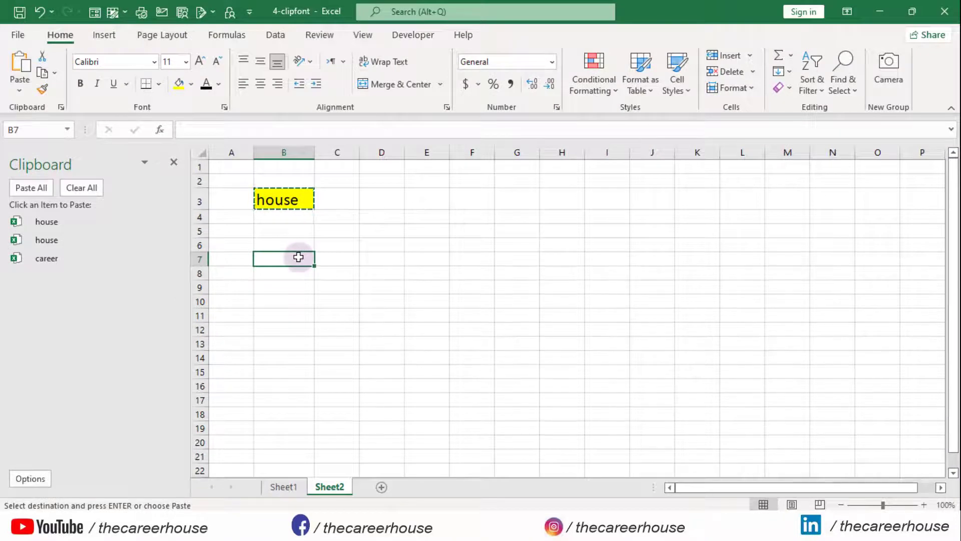
{"action": "key", "text": "Return"}
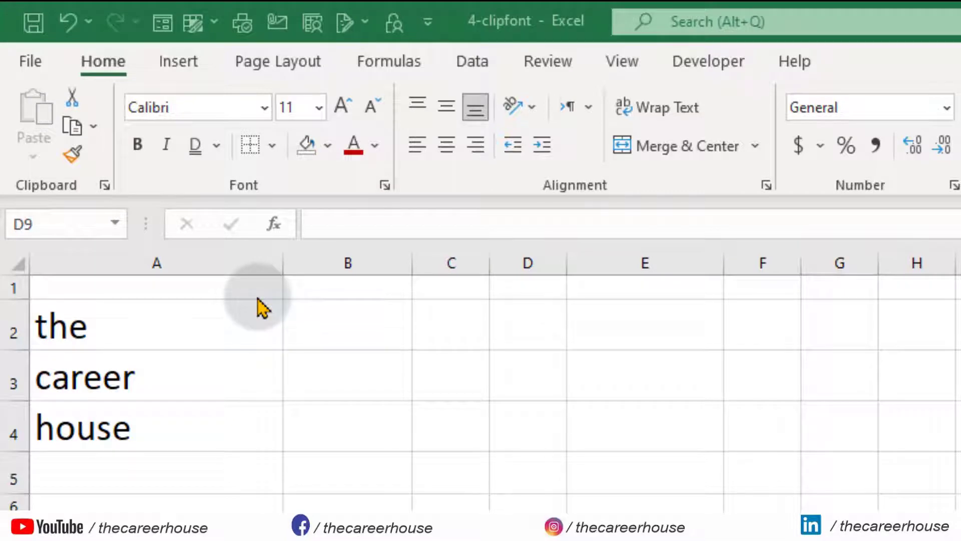
Change the font of the word "the" in cell A2 to Arial Black
{"action": "left_click", "coordinate": [186, 320]}
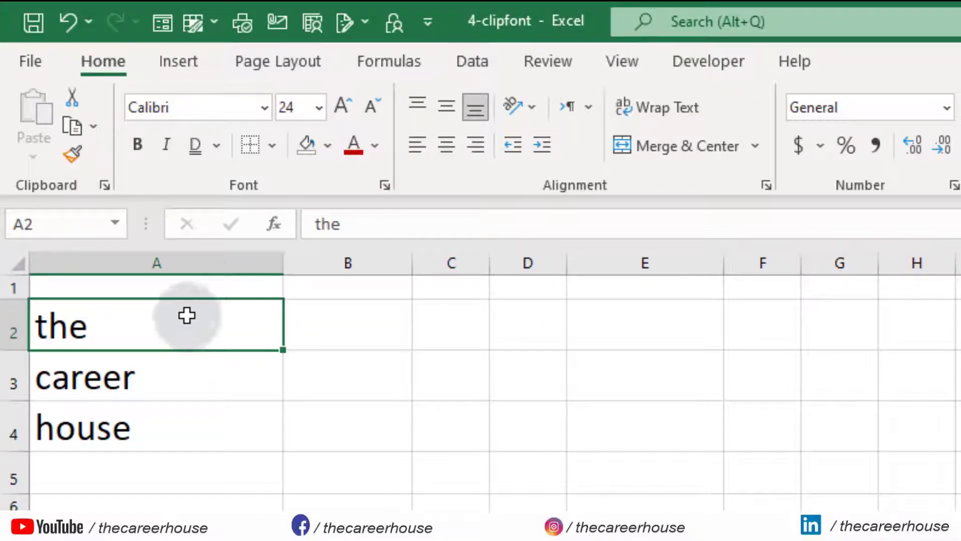
{"action": "left_click", "coordinate": [264, 108]}
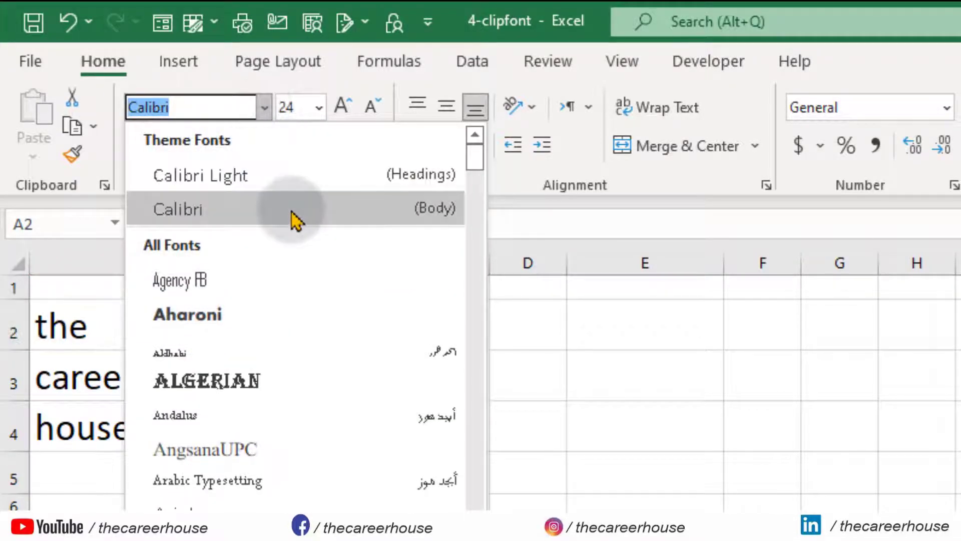
{"action": "key", "text": "Down"}
{"action": "key", "text": "Down"}
{"action": "key", "text": "Down"}
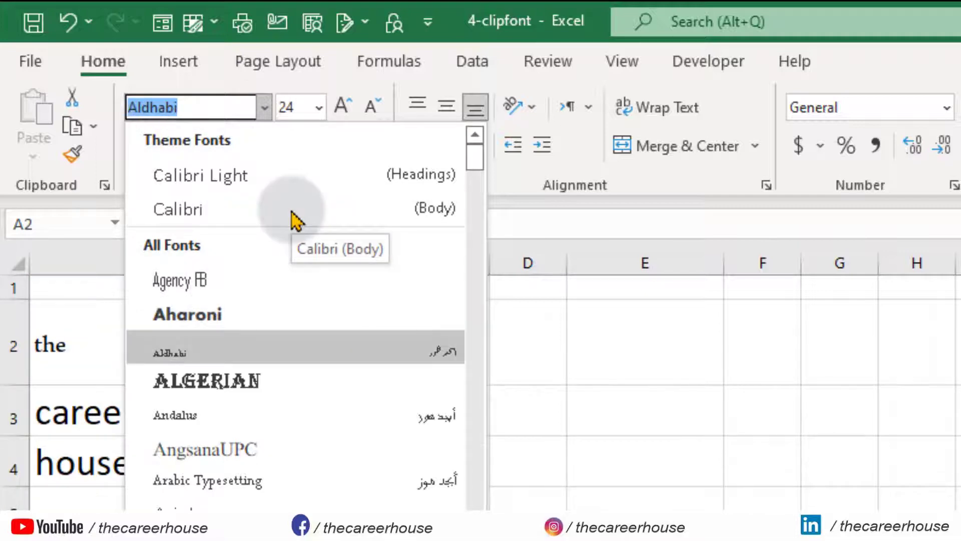
{"action": "key", "text": "Down"}
{"action": "key", "text": "Down"}
{"action": "key", "text": "Down"}
{"action": "key", "text": "Down"}
{"action": "key", "text": "Down"}
{"action": "key", "text": "Down"}
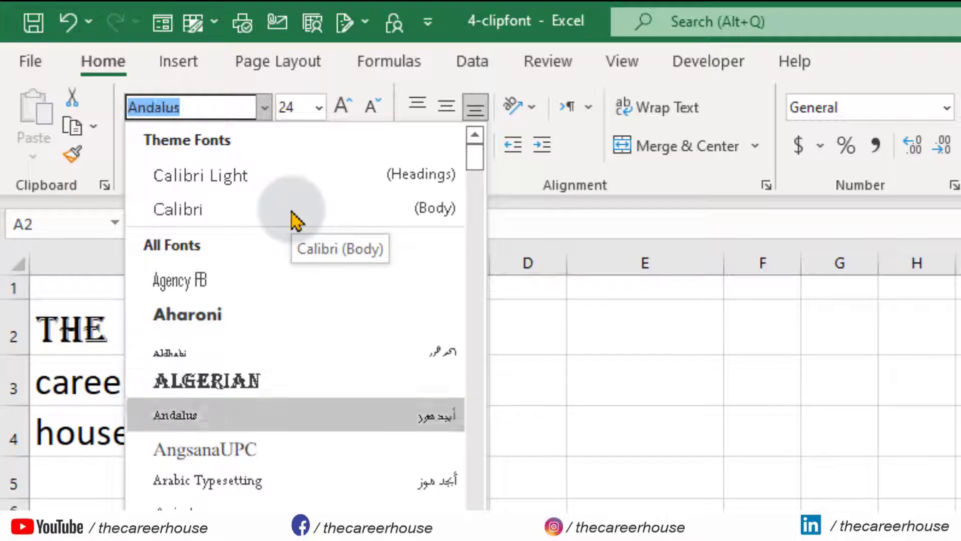
{"action": "key", "text": "Up"}
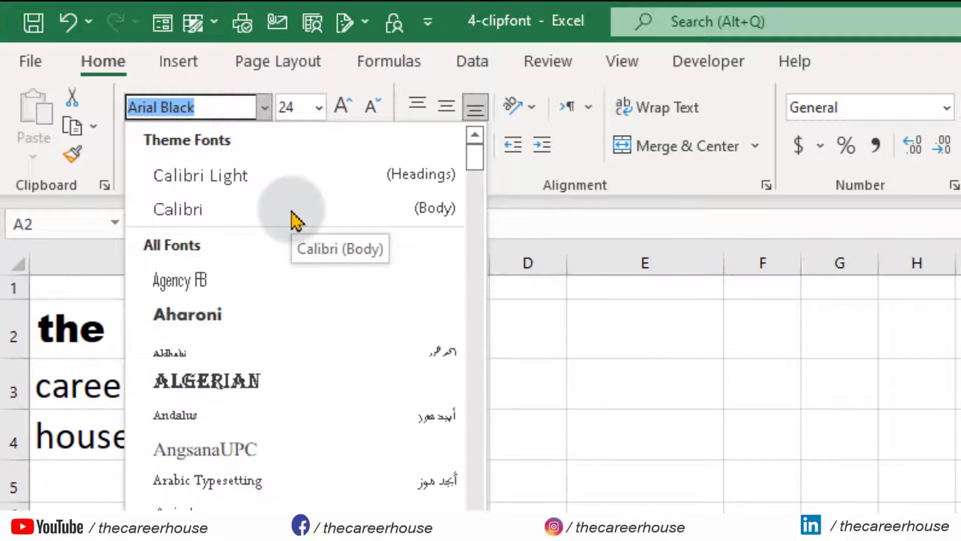
{"action": "key", "text": "Return"}
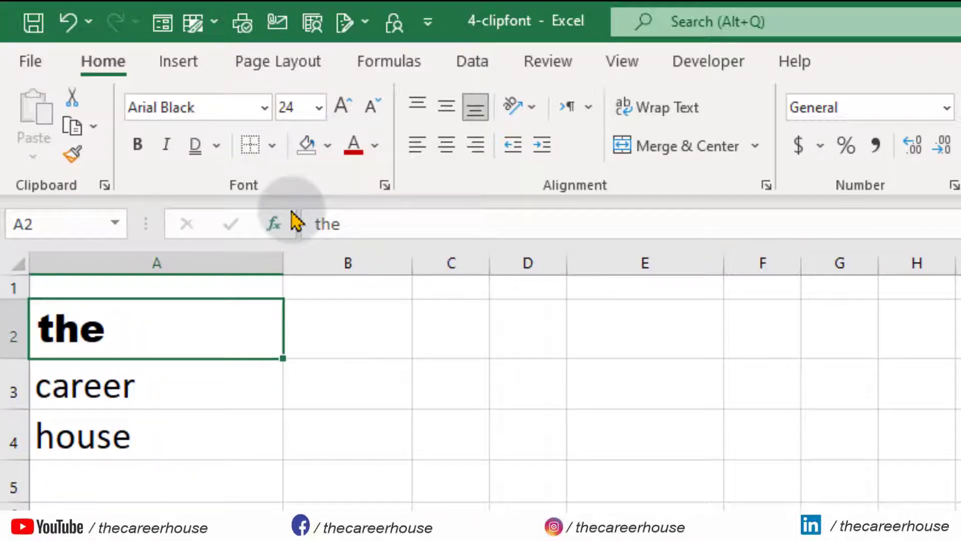
Set the font size of cell A2 to 8 and enlarge it step by step to 72
{"action": "left_click", "coordinate": [319, 114]}
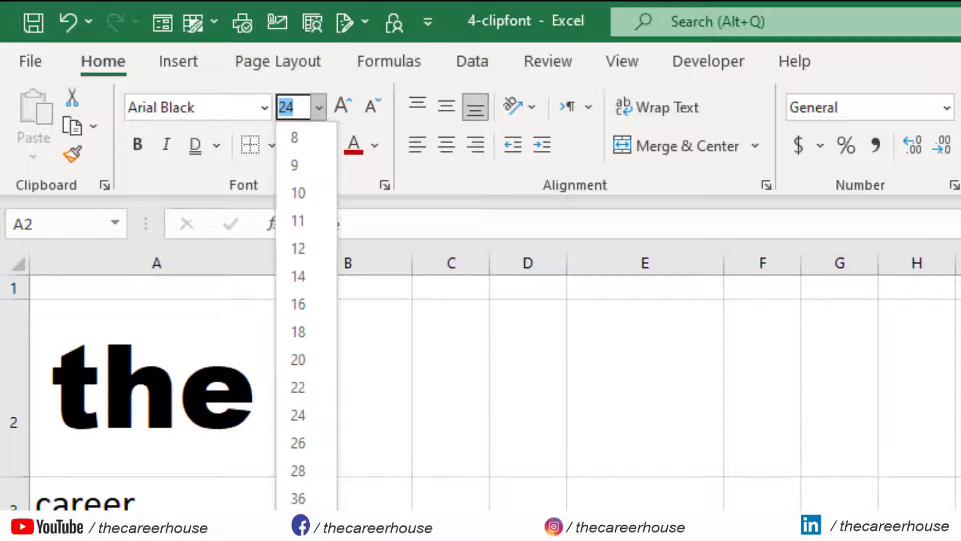
{"action": "left_click", "coordinate": [301, 137]}
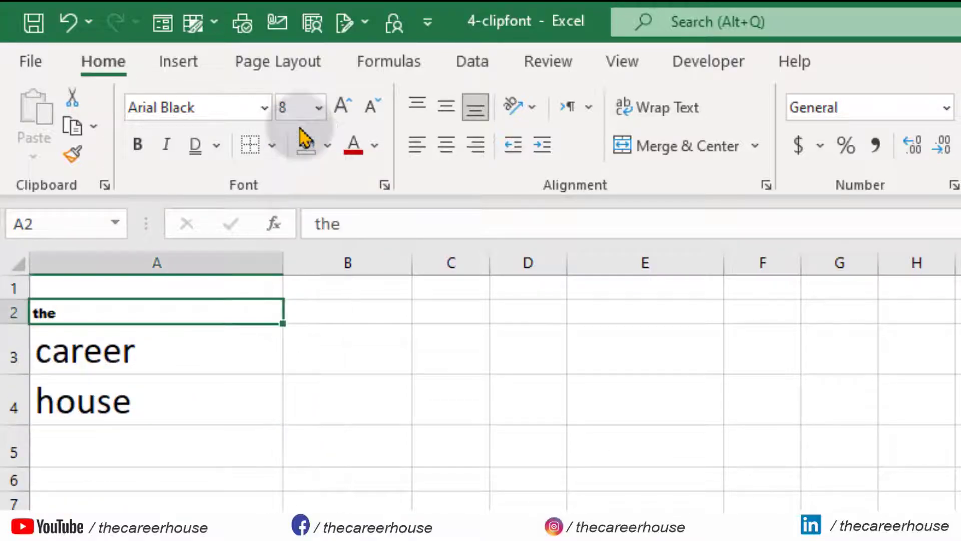
{"action": "left_click", "coordinate": [340, 106]}
{"action": "left_click", "coordinate": [340, 106]}
{"action": "left_click", "coordinate": [340, 106]}
{"action": "left_click", "coordinate": [340, 106]}
{"action": "left_click", "coordinate": [340, 106]}
{"action": "left_click", "coordinate": [340, 107]}
{"action": "left_click", "coordinate": [340, 106]}
{"action": "left_click", "coordinate": [349, 118]}
{"action": "left_click", "coordinate": [348, 117]}
{"action": "left_click", "coordinate": [349, 117]}
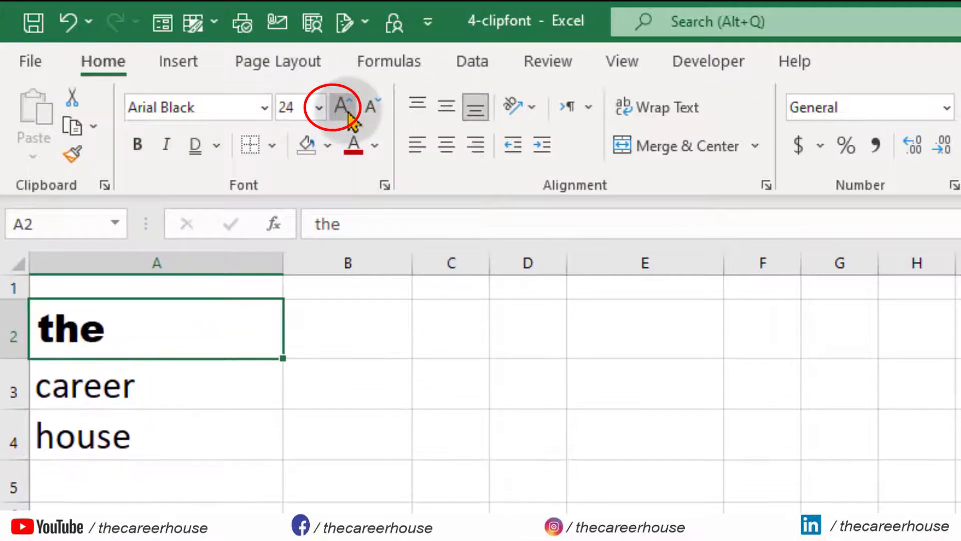
{"action": "left_click", "coordinate": [348, 118]}
{"action": "left_click", "coordinate": [348, 117]}
{"action": "left_click", "coordinate": [349, 117]}
{"action": "left_click", "coordinate": [349, 117]}
{"action": "left_click", "coordinate": [348, 117]}
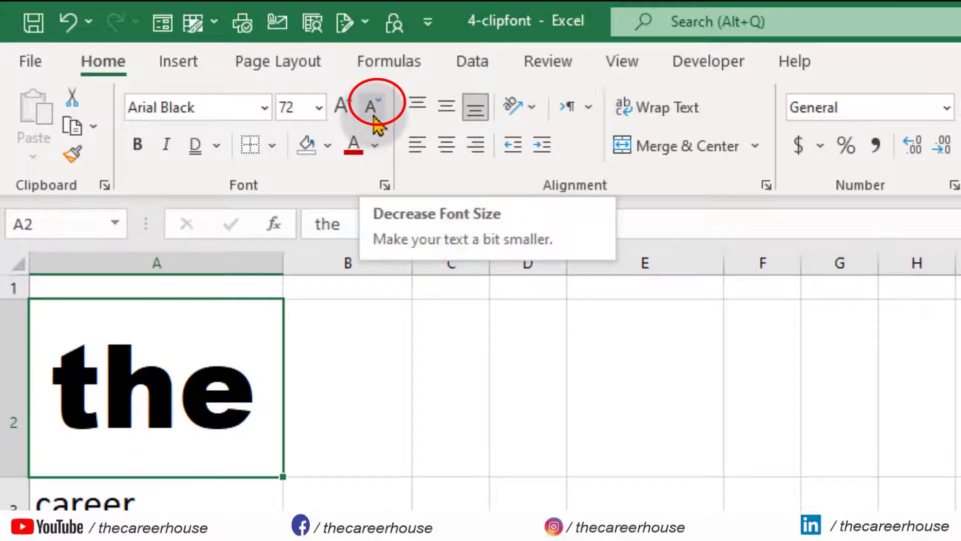
Decrease the font size of cell A2 step by step to 18
{"action": "left_click", "coordinate": [374, 118]}
{"action": "left_click", "coordinate": [373, 118]}
{"action": "left_click", "coordinate": [373, 118]}
{"action": "left_click", "coordinate": [374, 118]}
{"action": "left_click", "coordinate": [373, 118]}
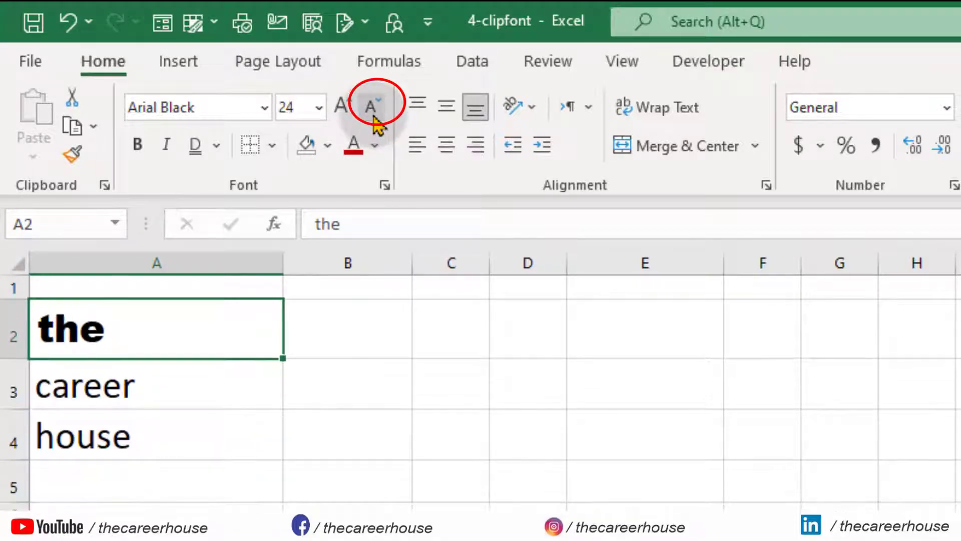
{"action": "left_click", "coordinate": [374, 118]}
{"action": "left_click", "coordinate": [373, 118]}
{"action": "left_click", "coordinate": [373, 118]}
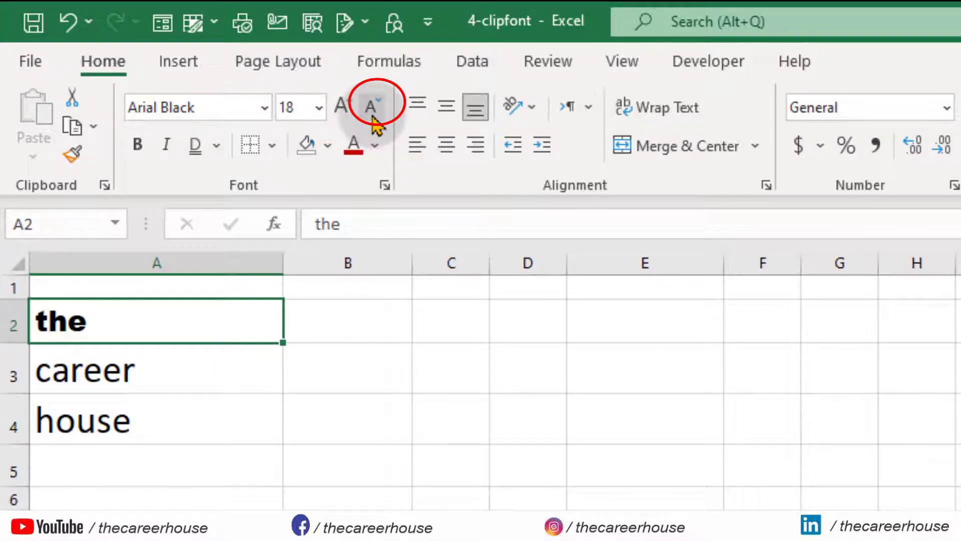
Color the text in cell A2 with the standard dark red
{"action": "left_click", "coordinate": [375, 150]}
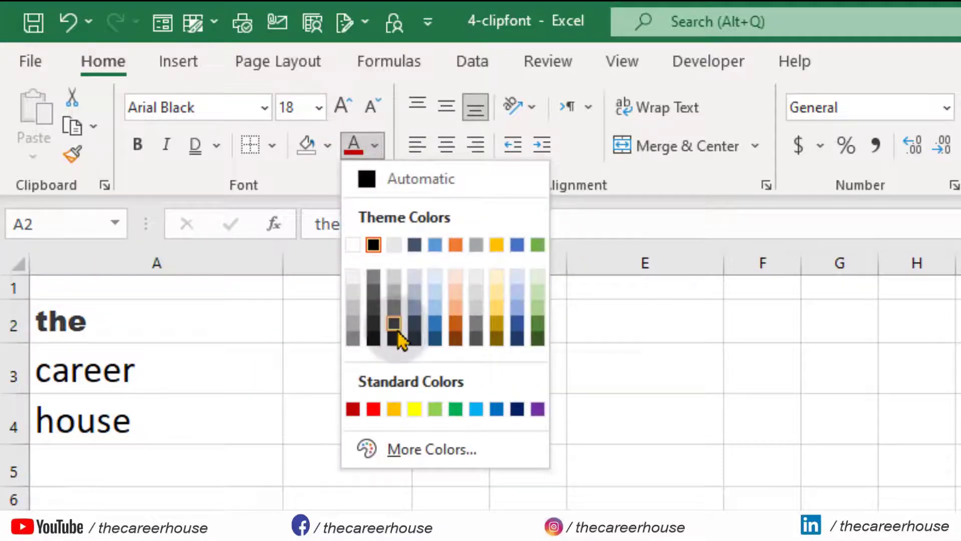
{"action": "left_click", "coordinate": [353, 409]}
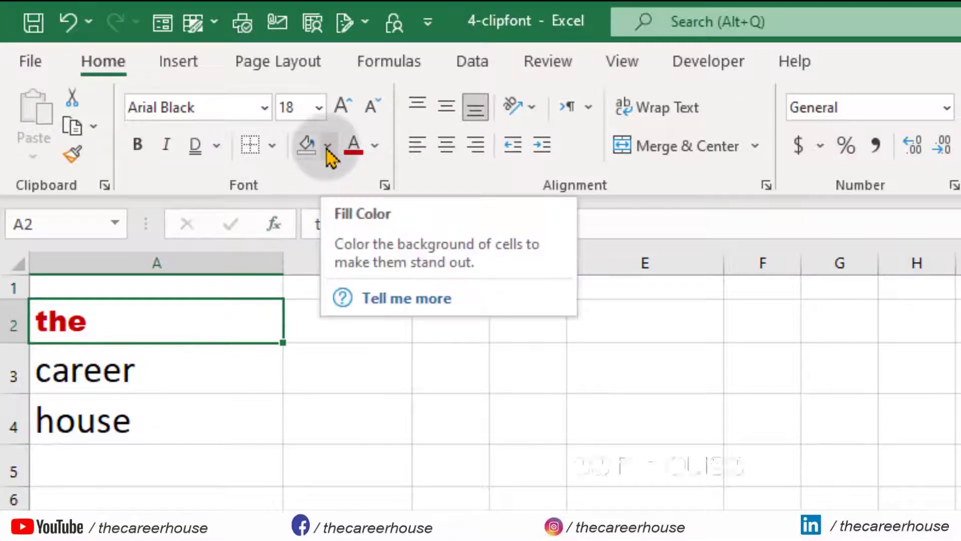
Fill the career cell A3 with the light gray theme color
{"action": "key", "text": "Down"}
{"action": "key", "text": "Down"}
{"action": "key", "text": "Up"}
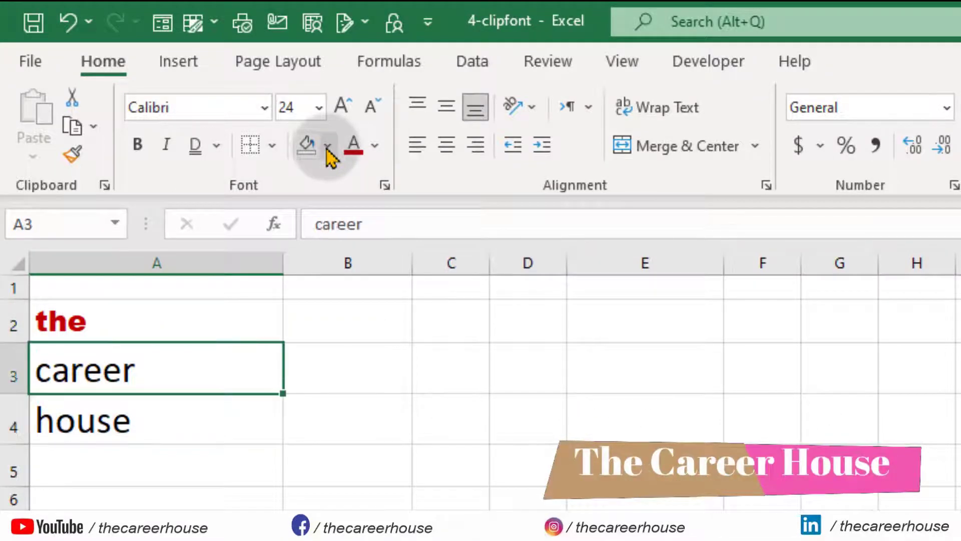
{"action": "left_click", "coordinate": [328, 146]}
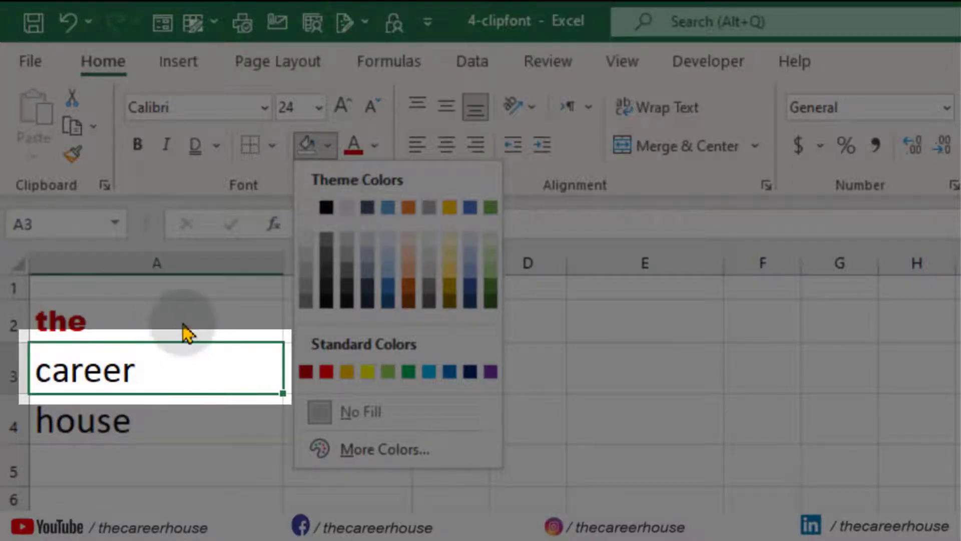
{"action": "left_click", "coordinate": [347, 207]}
{"action": "left_click", "coordinate": [326, 394]}
Make the word "house" in cell A4 and the word "career" in cell A3 bold
{"action": "left_click", "coordinate": [194, 425]}
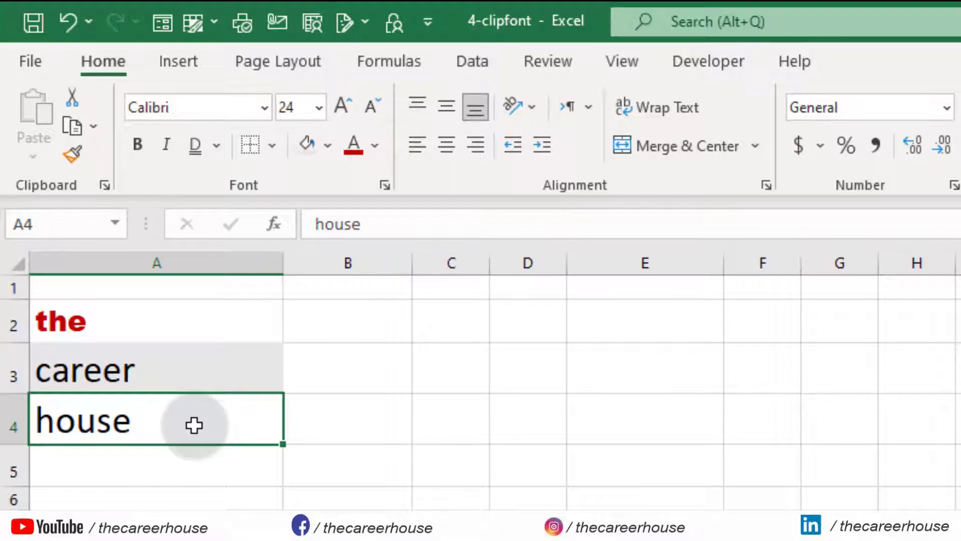
{"action": "key", "text": "Right"}
{"action": "key", "text": "Left"}
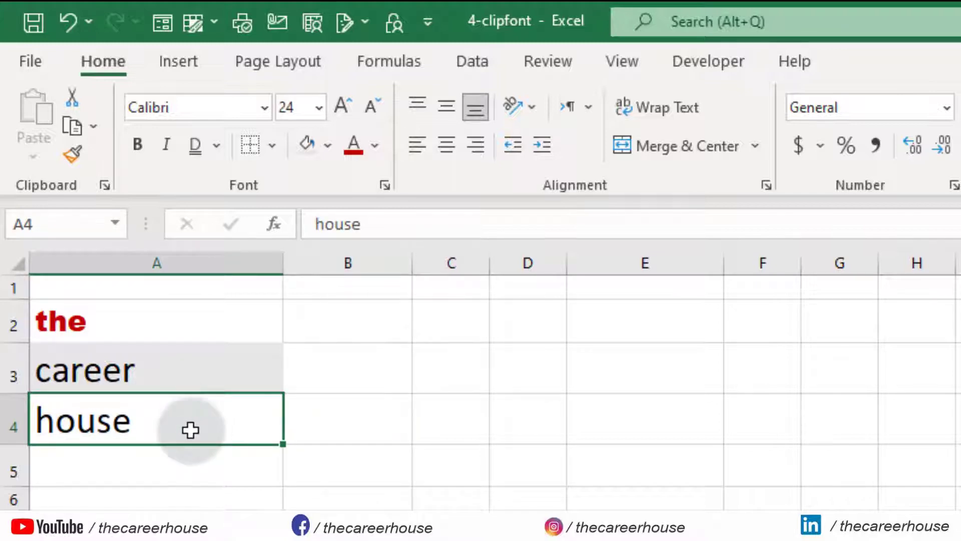
{"action": "left_click", "coordinate": [139, 146]}
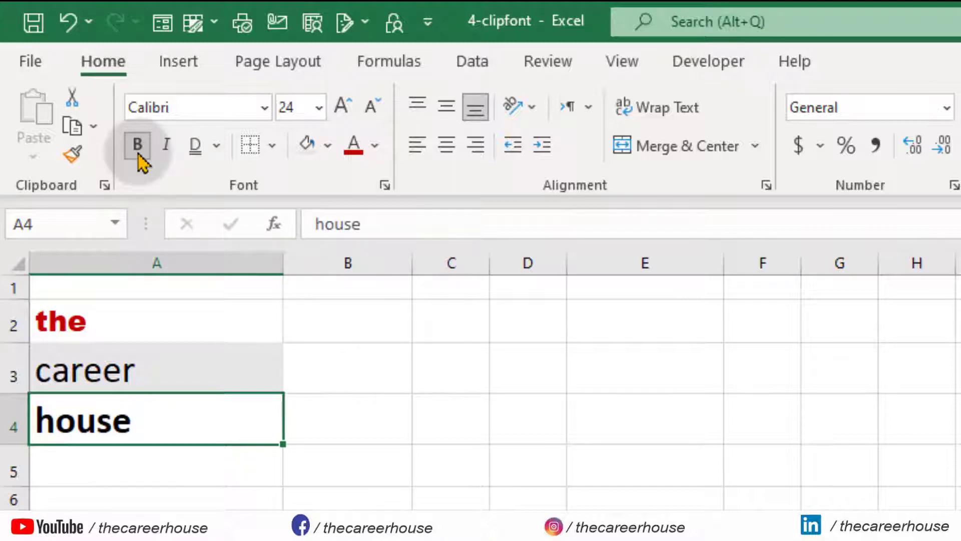
{"action": "key", "text": "Up"}
{"action": "key", "text": "Down"}
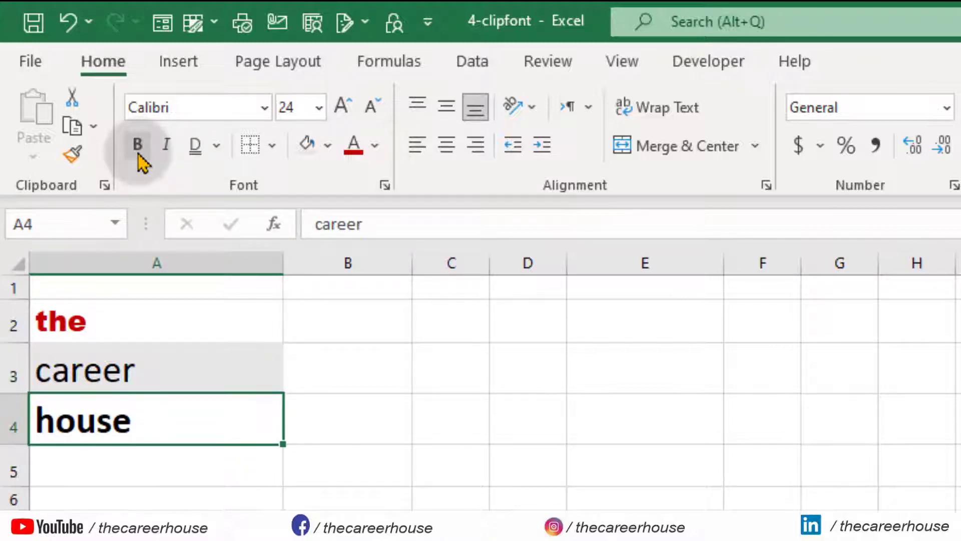
{"action": "key", "text": "Up"}
{"action": "key", "text": "Down"}
{"action": "key", "text": "Up"}
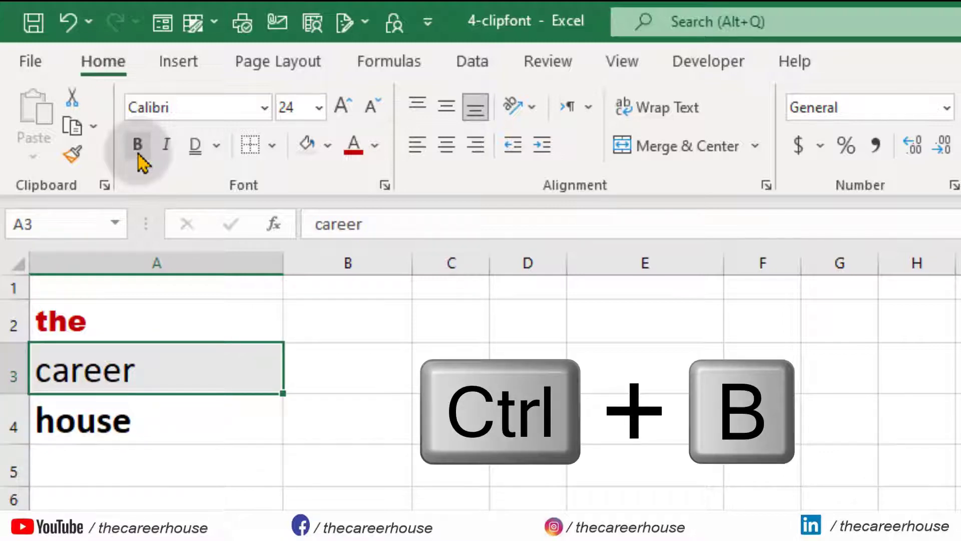
{"action": "key", "text": "ctrl+b"}
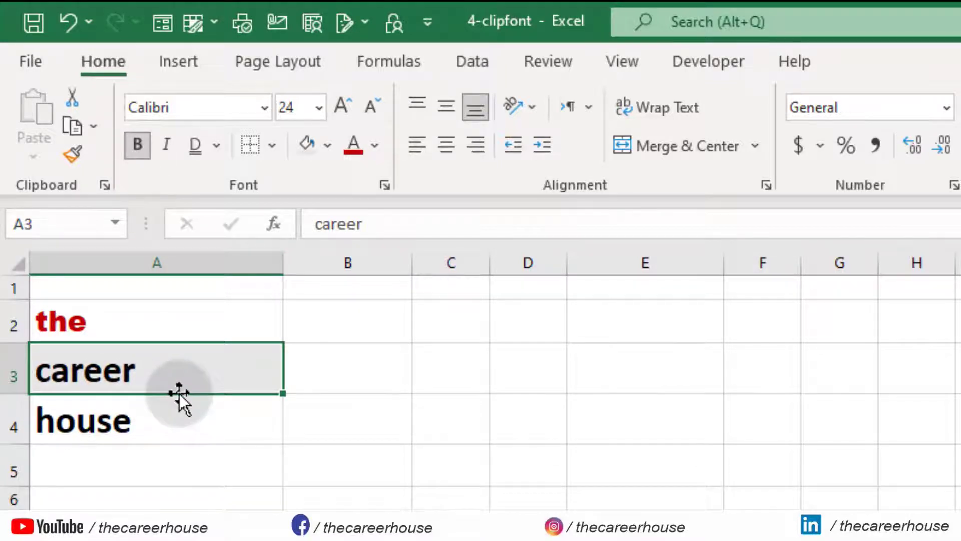
Italicize the word "house" in cell A4 and the word "career" in cell A3
{"action": "left_click", "coordinate": [200, 423]}
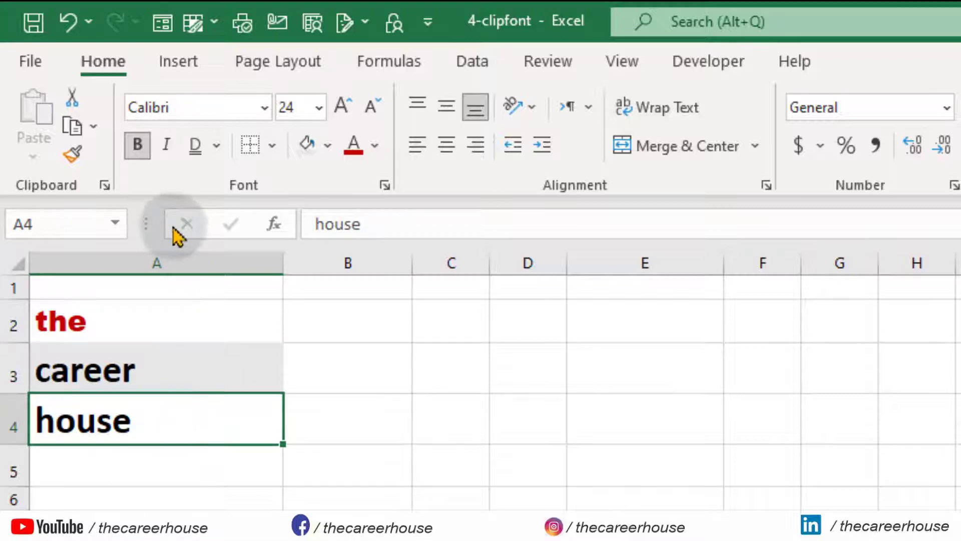
{"action": "left_click", "coordinate": [166, 146]}
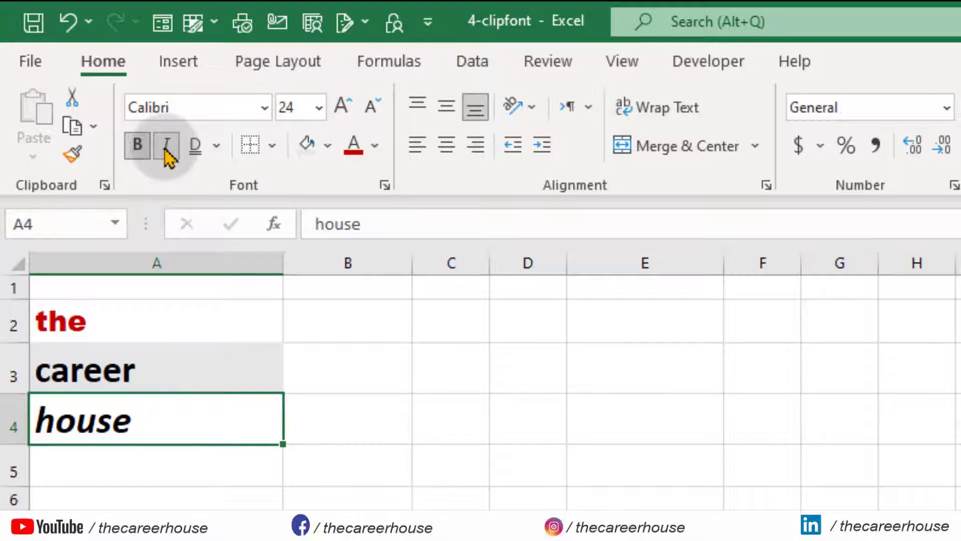
{"action": "left_click", "coordinate": [179, 370]}
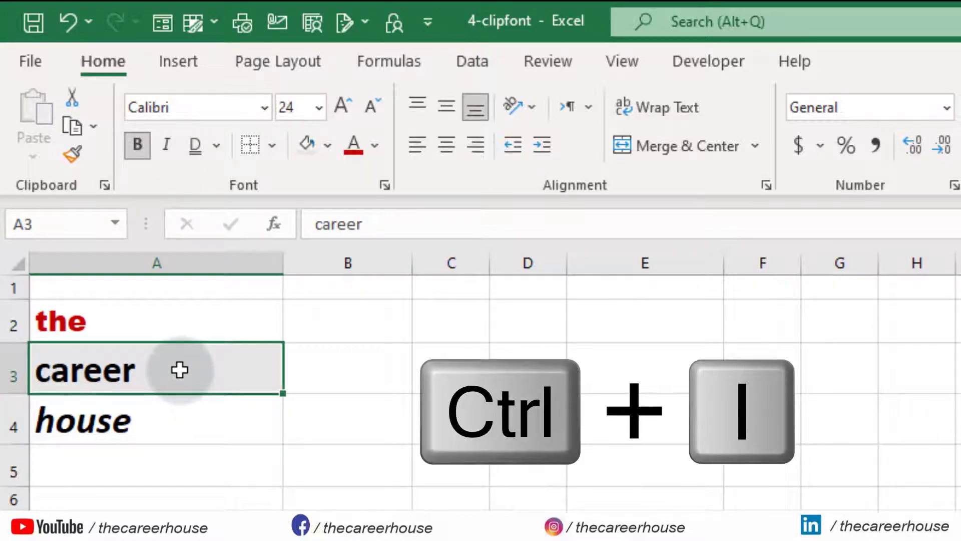
{"action": "key", "text": "ctrl+i"}
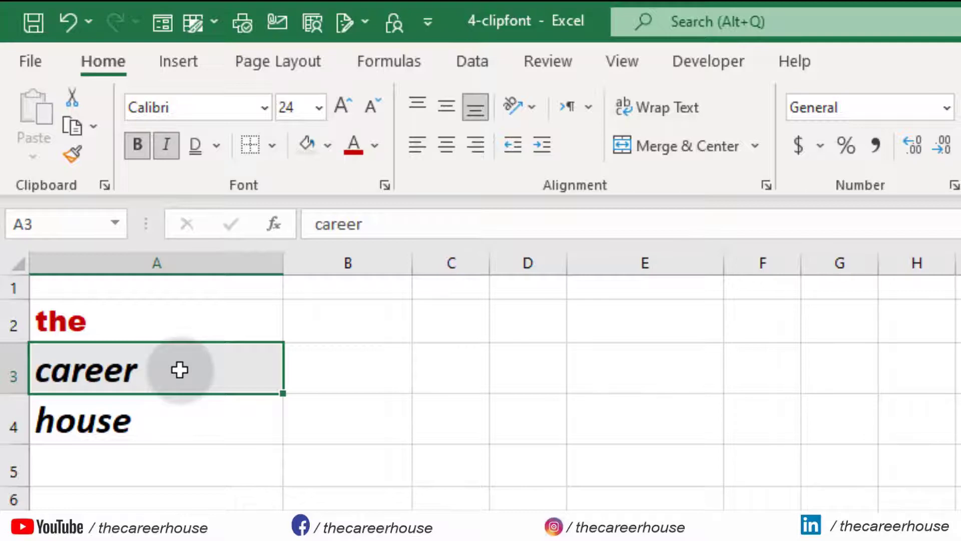
Switch cell A4 from a double underline to a single one after trying it, and underline the word in cell A3 too
{"action": "left_click", "coordinate": [203, 413]}
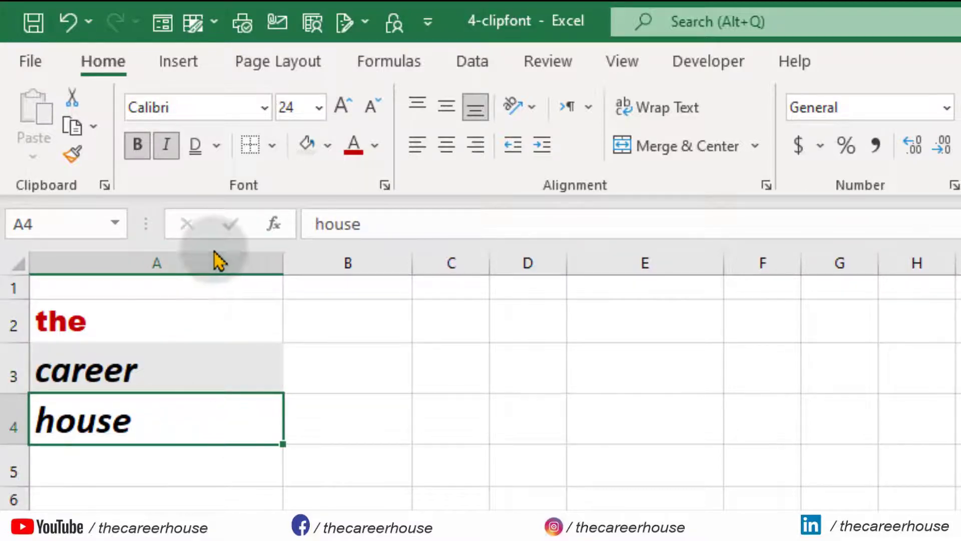
{"action": "left_click", "coordinate": [199, 151]}
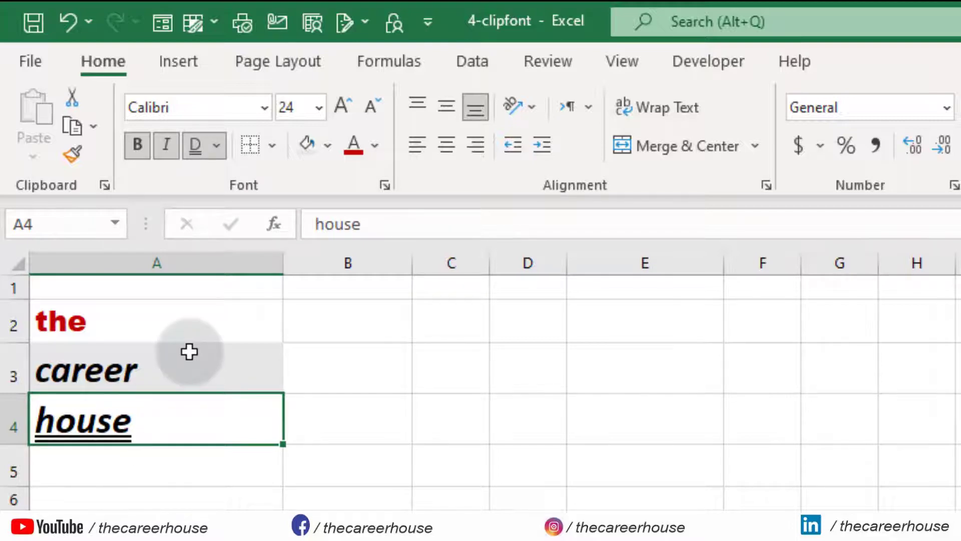
{"action": "left_click", "coordinate": [219, 151]}
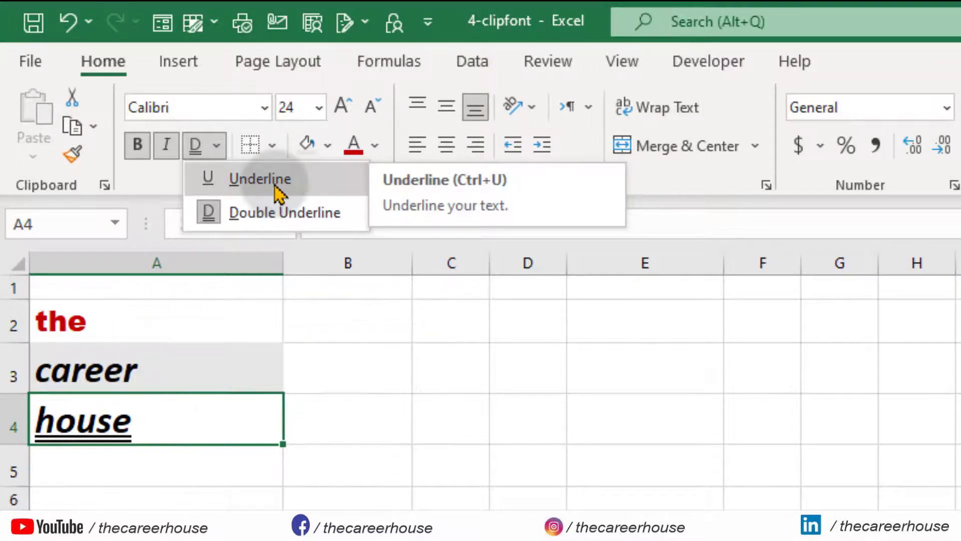
{"action": "left_click", "coordinate": [260, 179]}
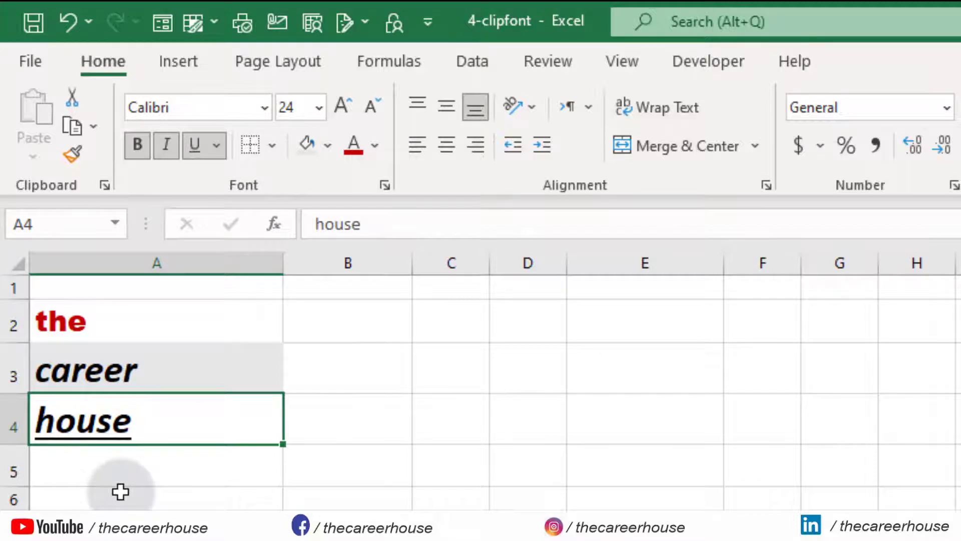
{"action": "left_click", "coordinate": [197, 375]}
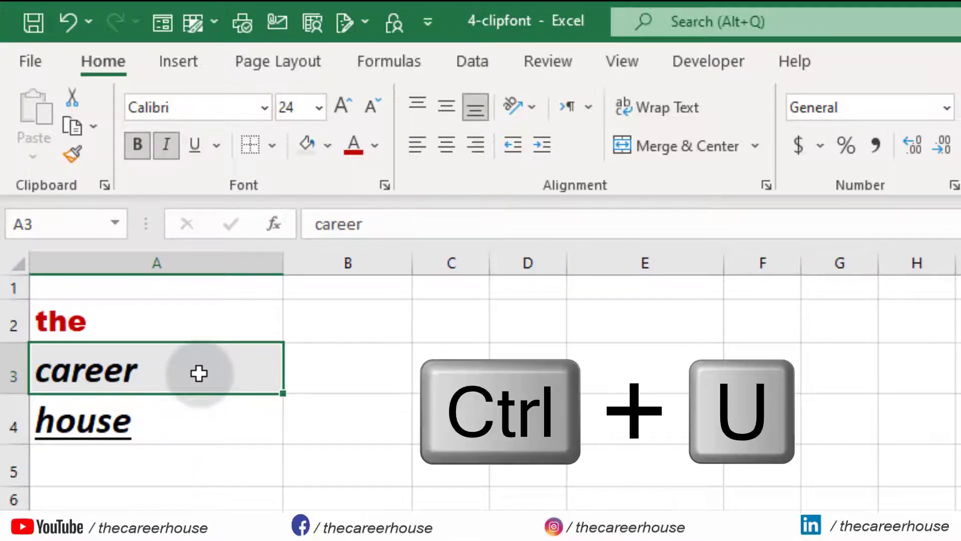
{"action": "key", "text": "ctrl+u"}
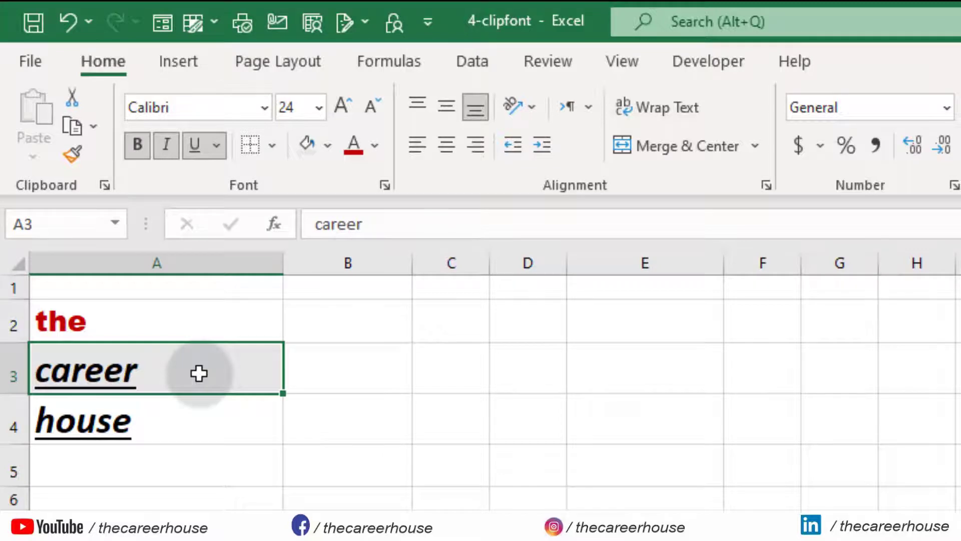
Apply outside borders to the empty cell B3
{"action": "key", "text": "Right"}
{"action": "key", "text": "Down"}
{"action": "key", "text": "Up"}
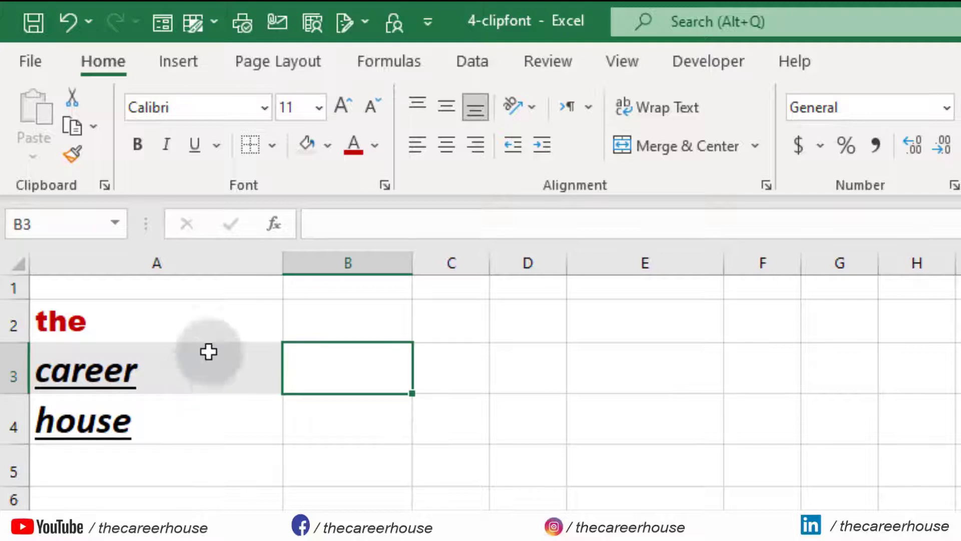
{"action": "left_click", "coordinate": [271, 145]}
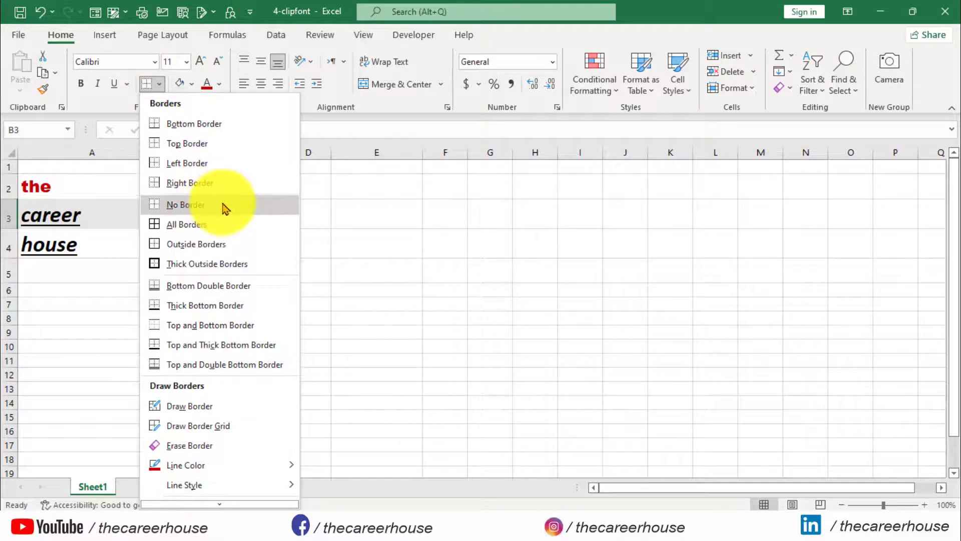
{"action": "left_click", "coordinate": [237, 245]}
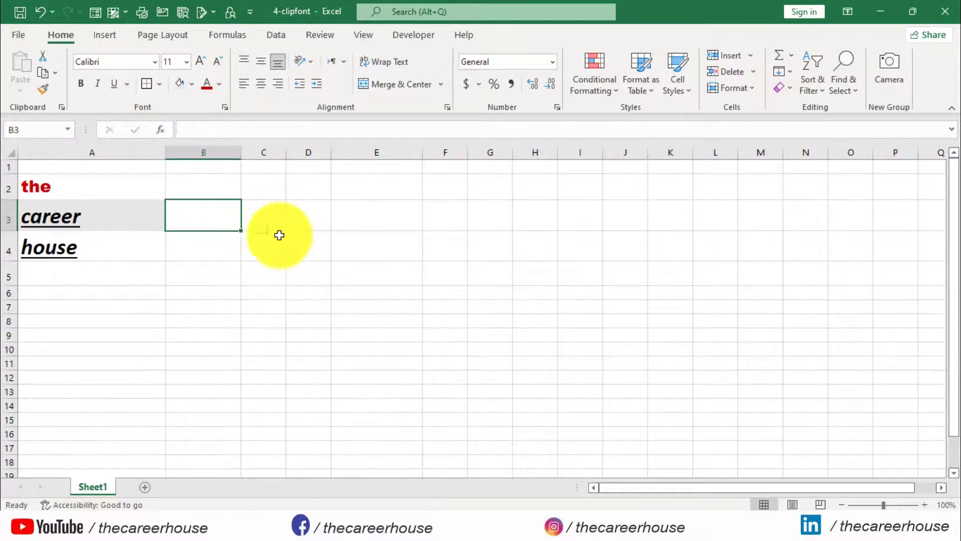
Open the border options for cell B4
{"action": "left_click", "coordinate": [223, 258]}
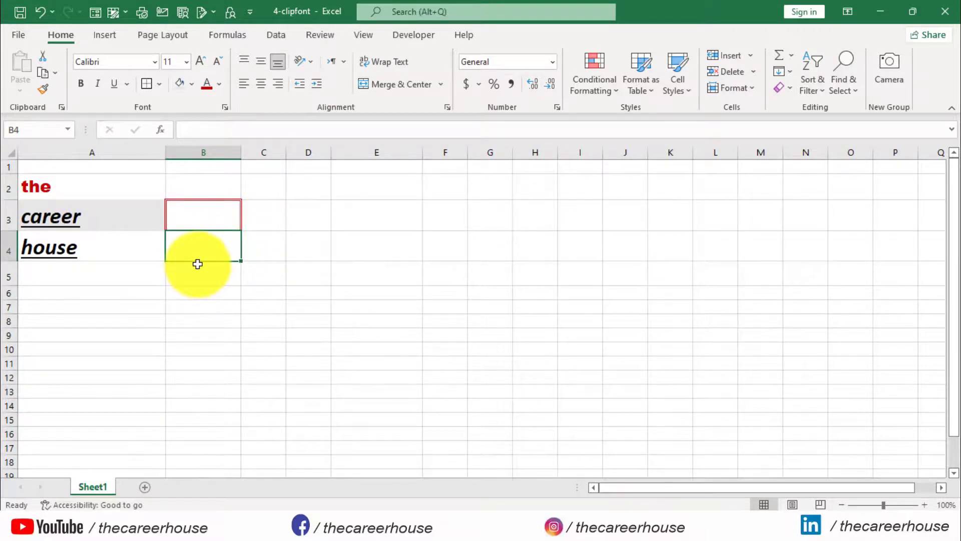
{"action": "left_click", "coordinate": [159, 88]}
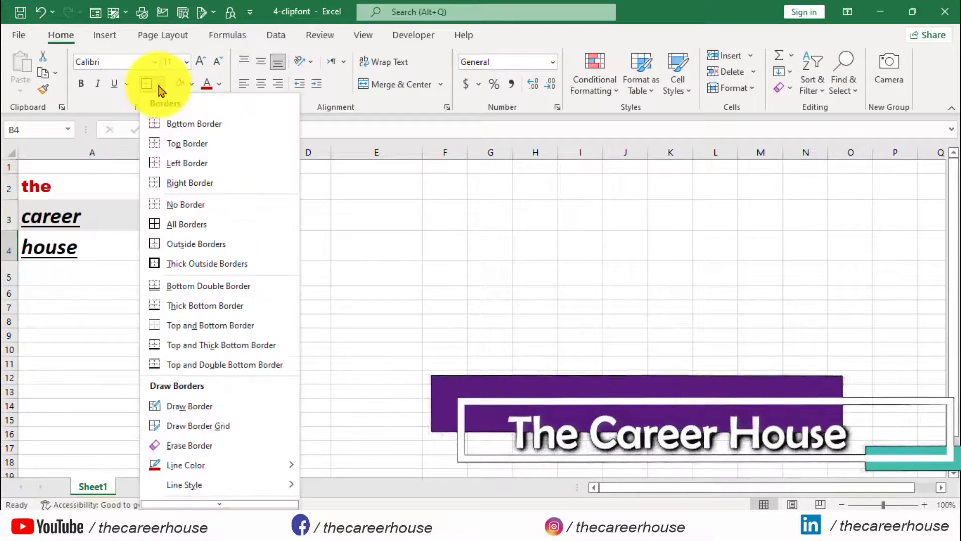